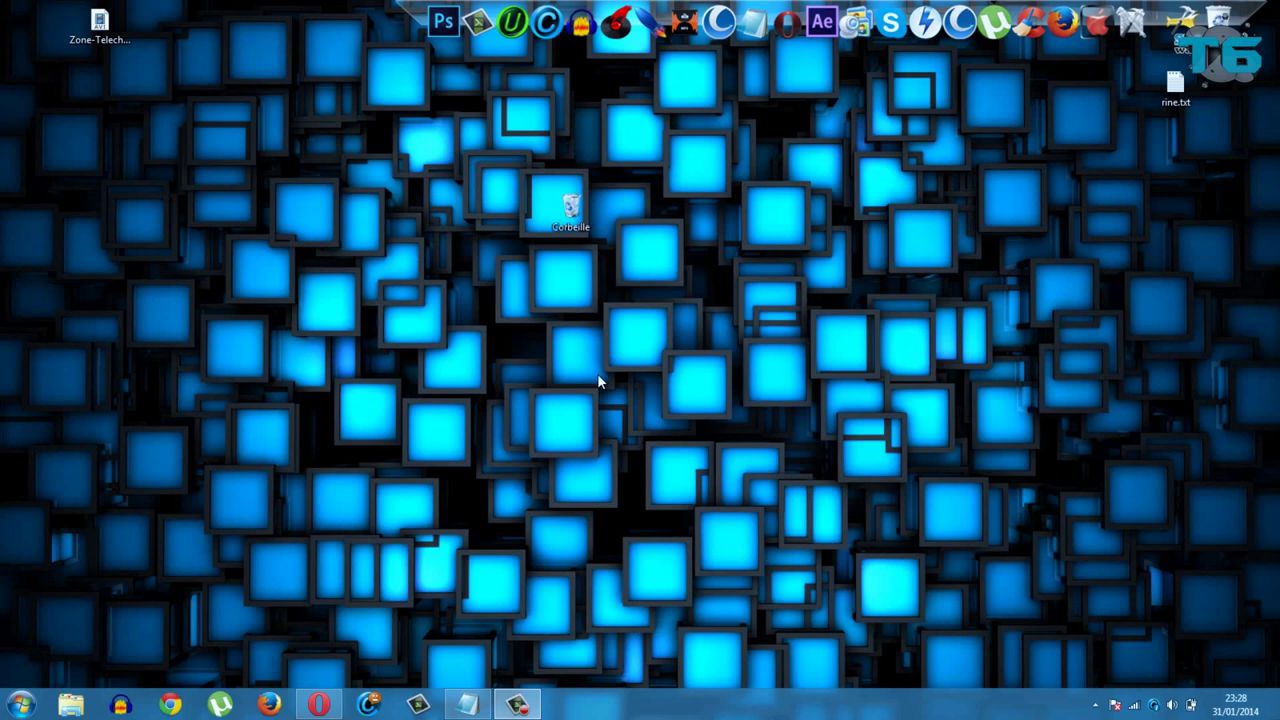
drag(404, 124, 606, 248)
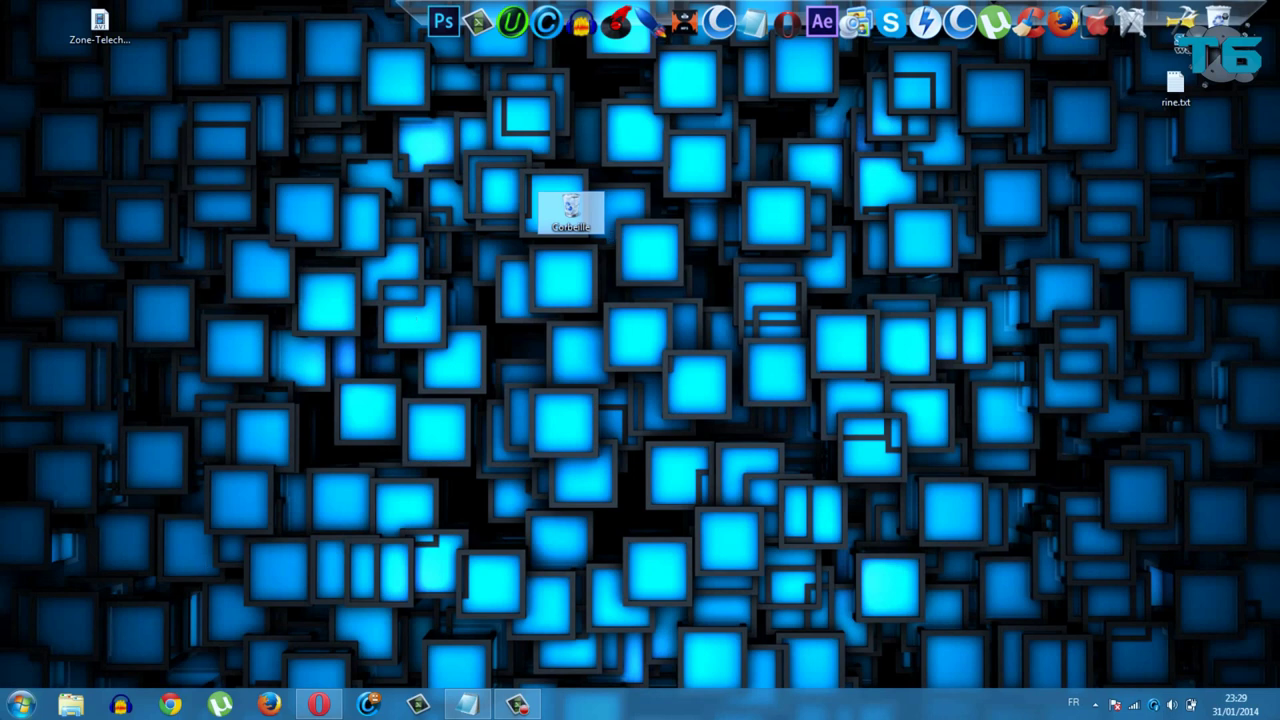
click(20, 704)
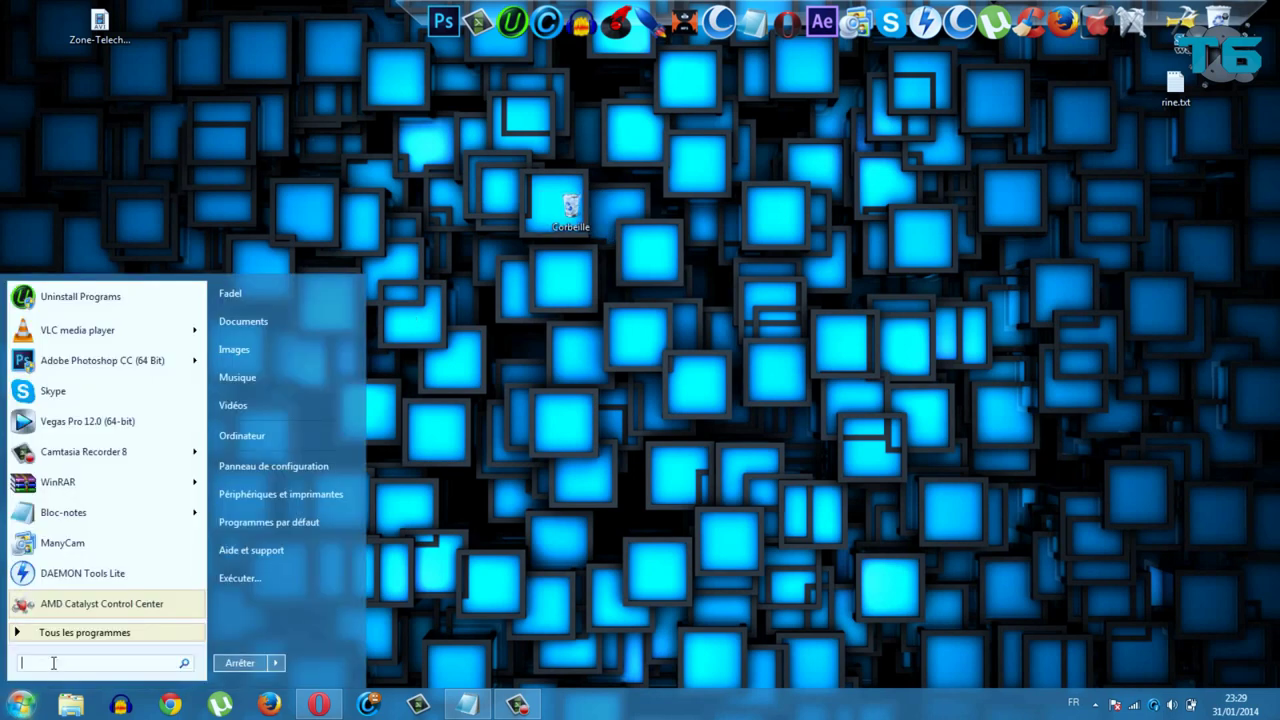
text(msconfig)
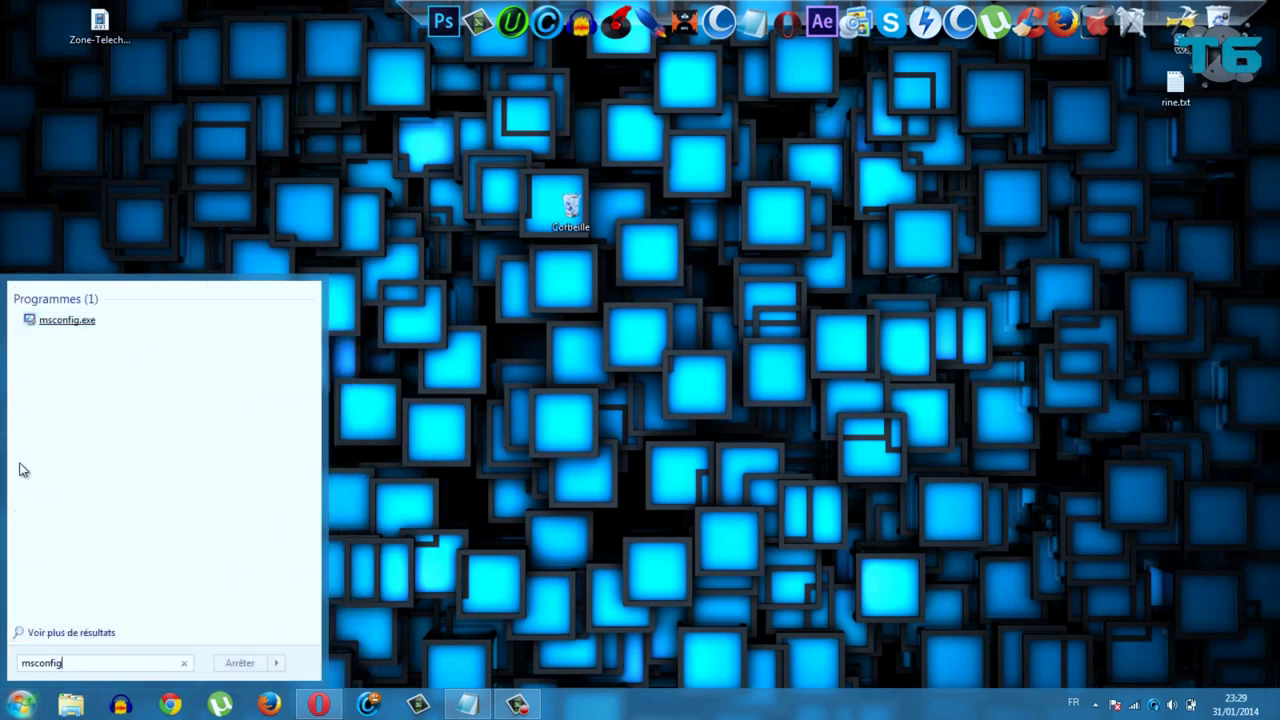
key(BackSpace)
key(BackSpace)
key(BackSpace)
key(BackSpace)
key(BackSpace)
key(BackSpace)
key(BackSpace)
key(BackSpace)
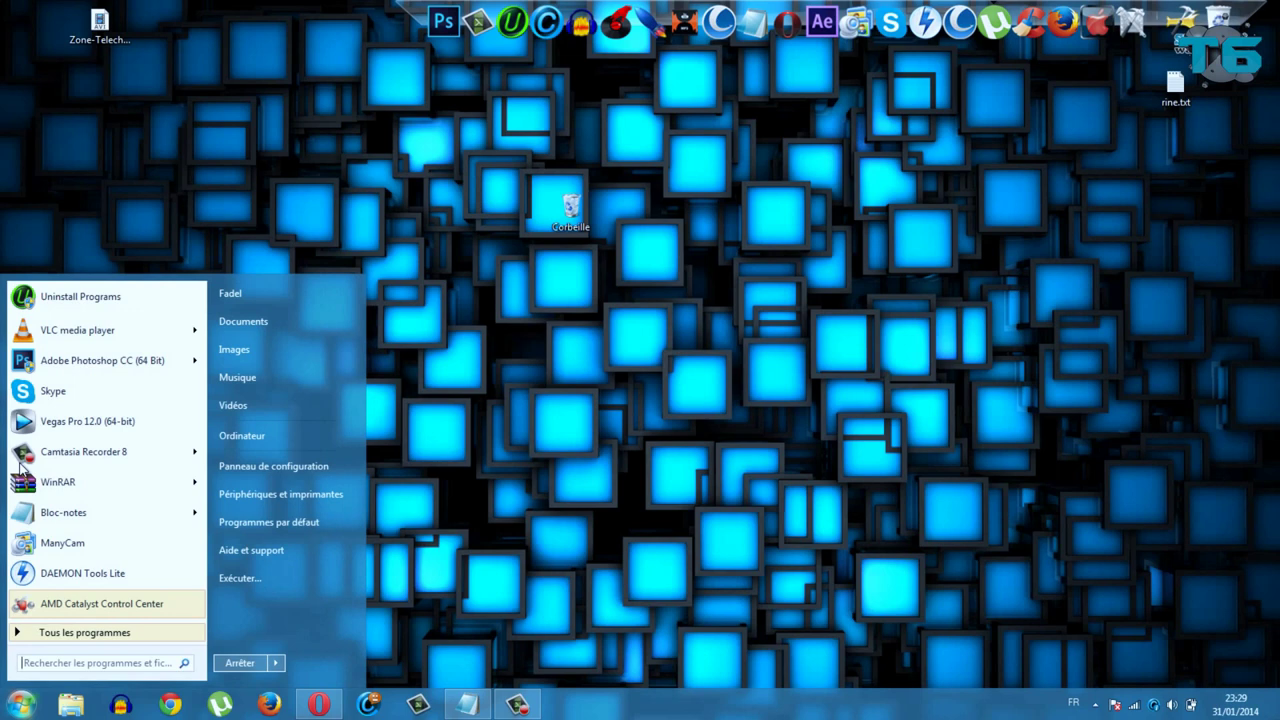
mouse_move(20, 463)
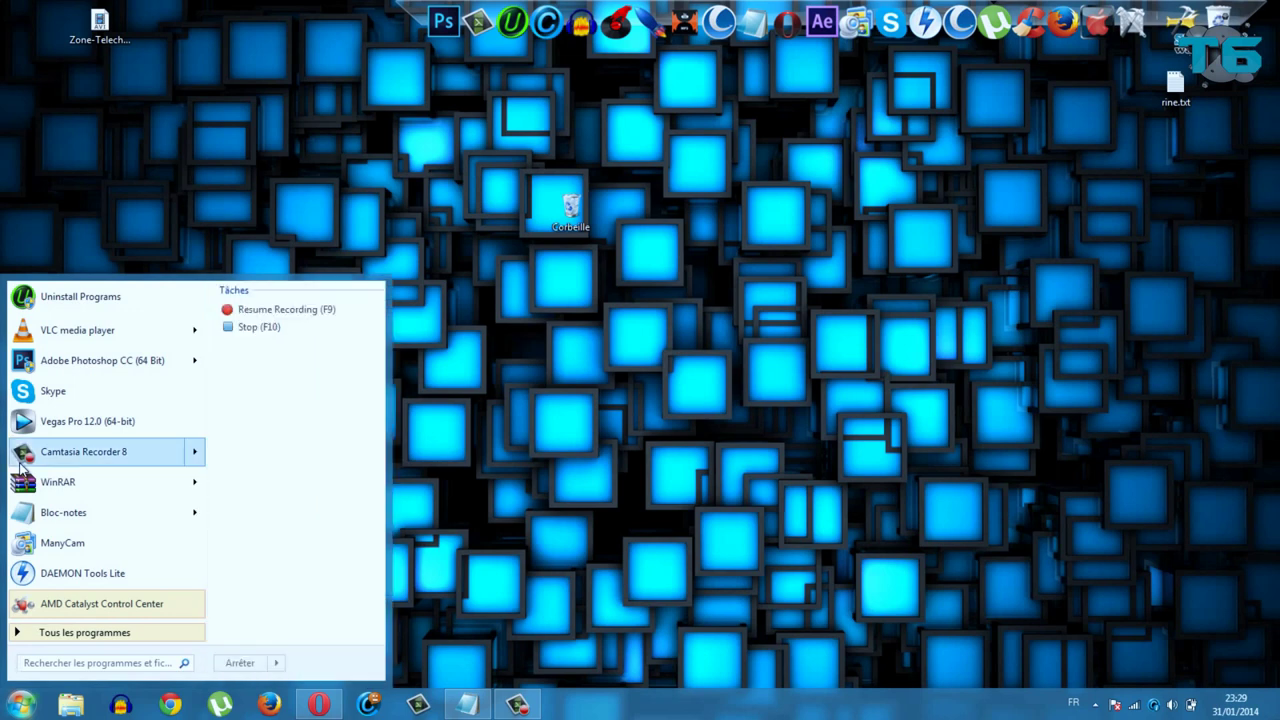
Search for "cmd" and run cmd.exe as administrator.
click(60, 665)
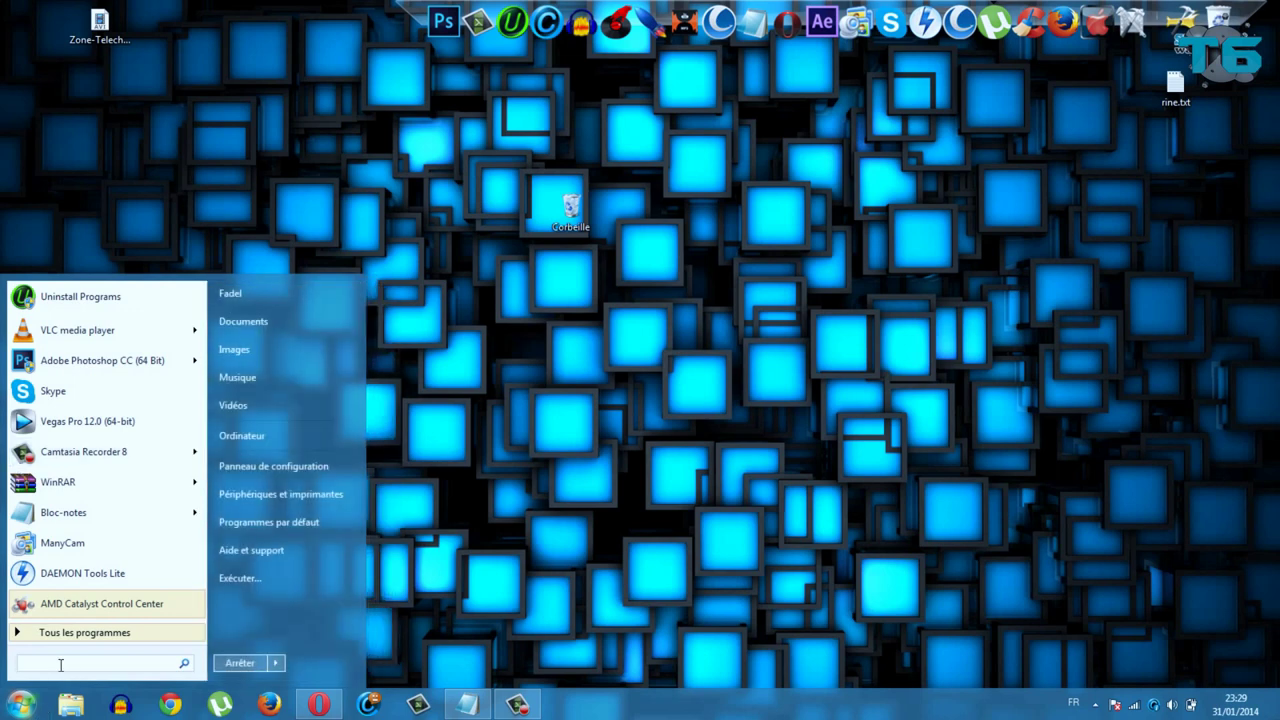
text(cmd)
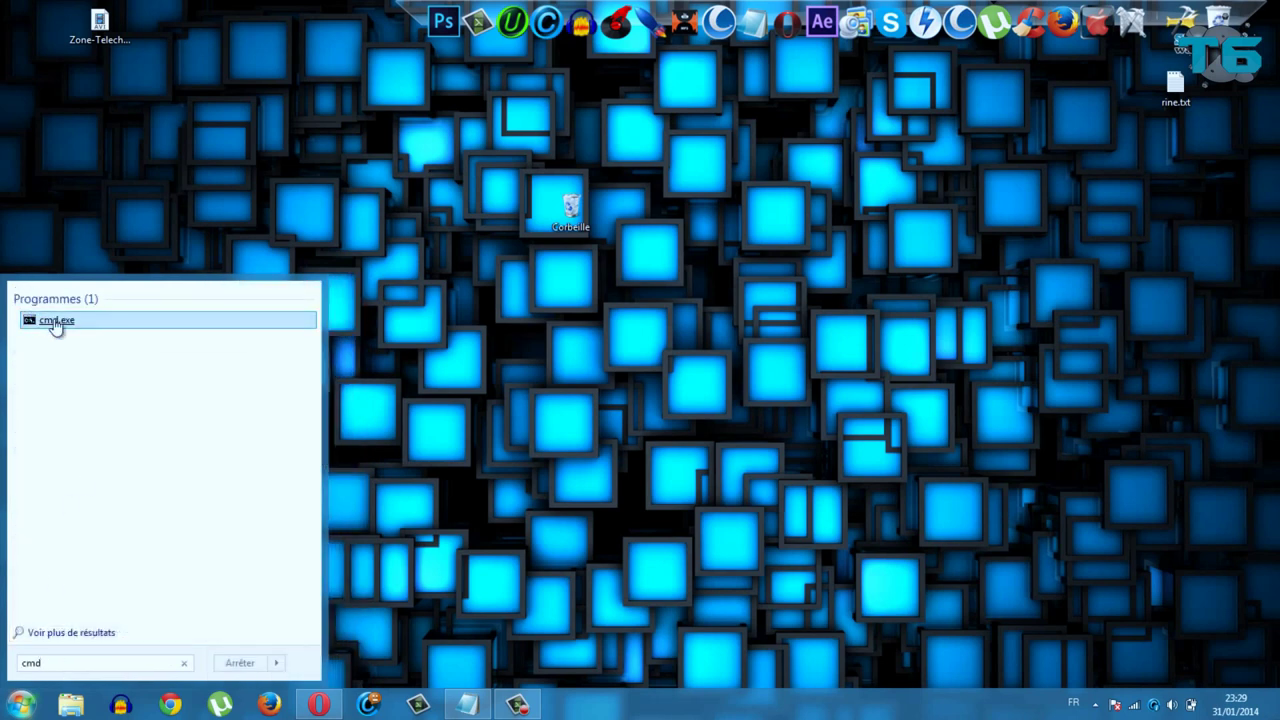
click(55, 322)
right_click(53, 320)
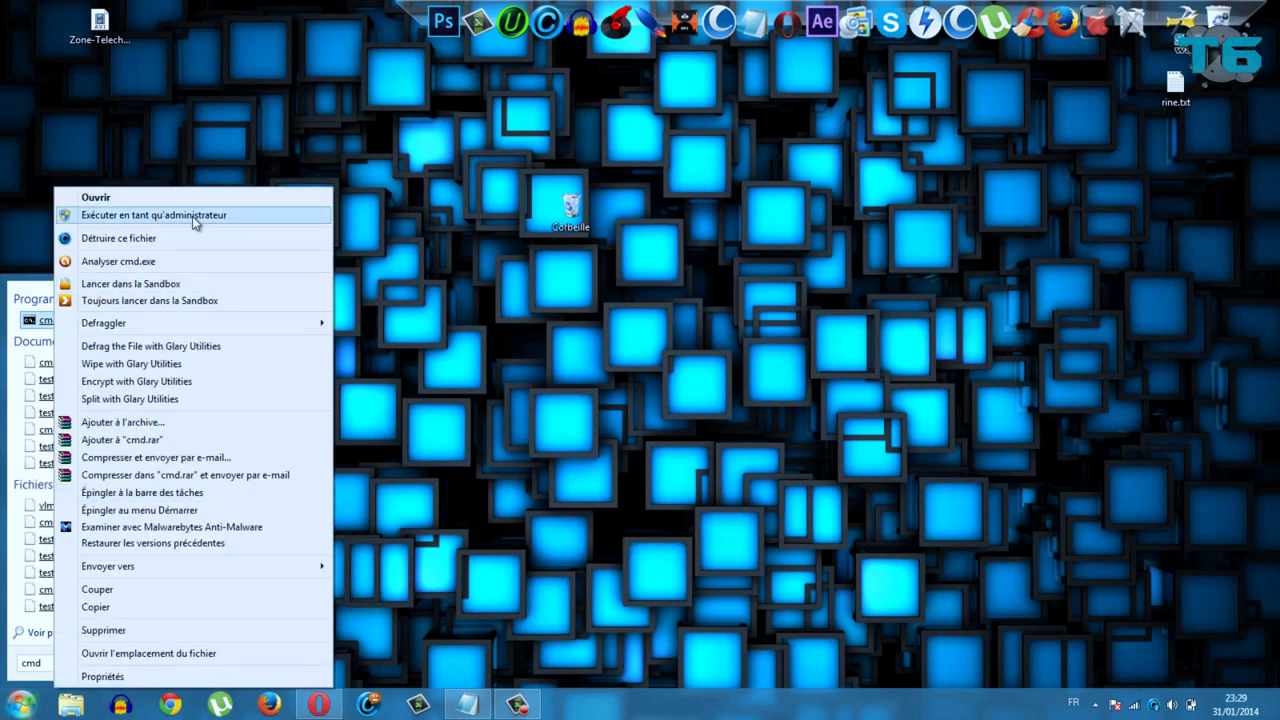
click(227, 216)
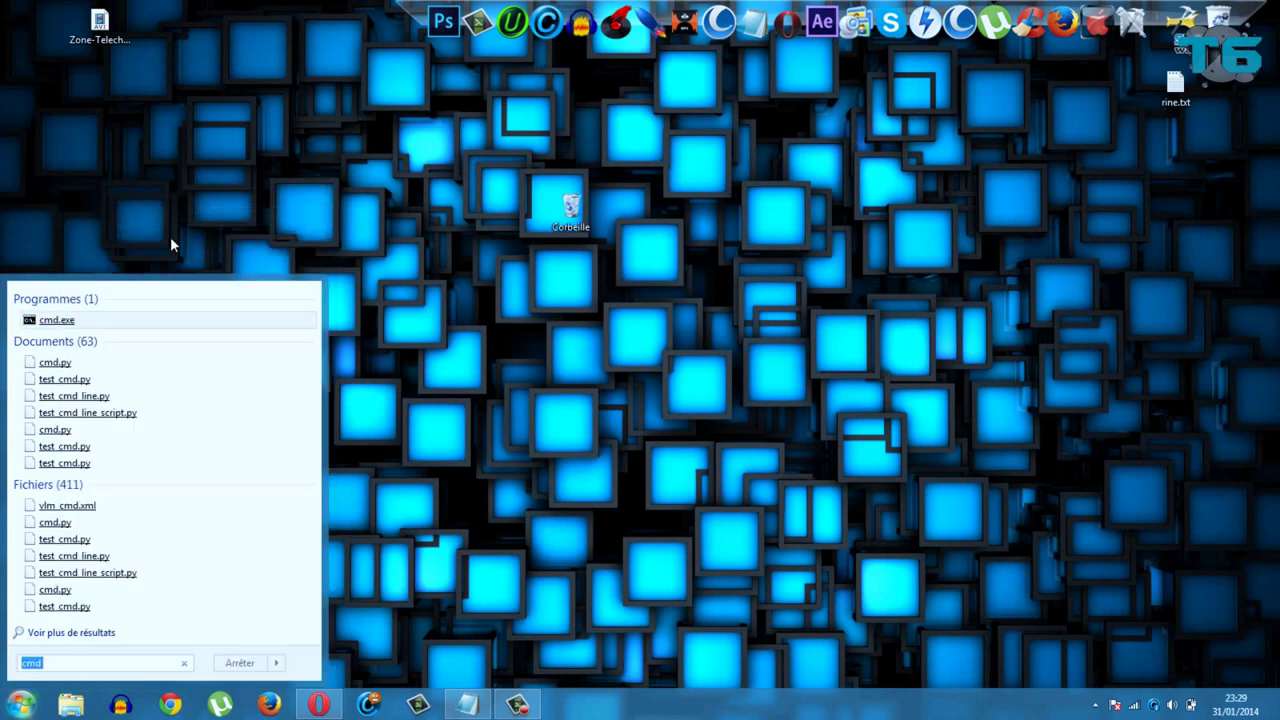
drag(405, 118, 636, 202)
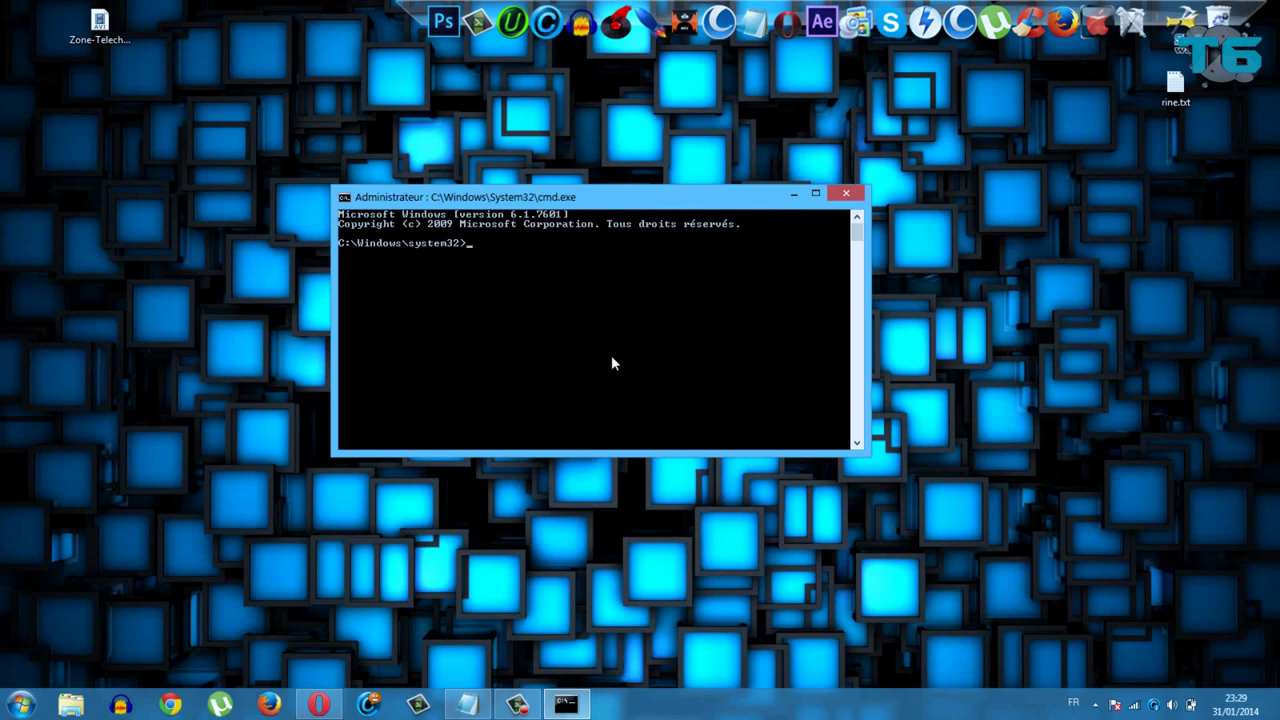
Paste and run the command "cleanmgr.exe /sageset:99" at the administrator prompt.
key(ctrl+v)
key(BackSpace)
right_click(615, 356)
click(660, 406)
key(Return)
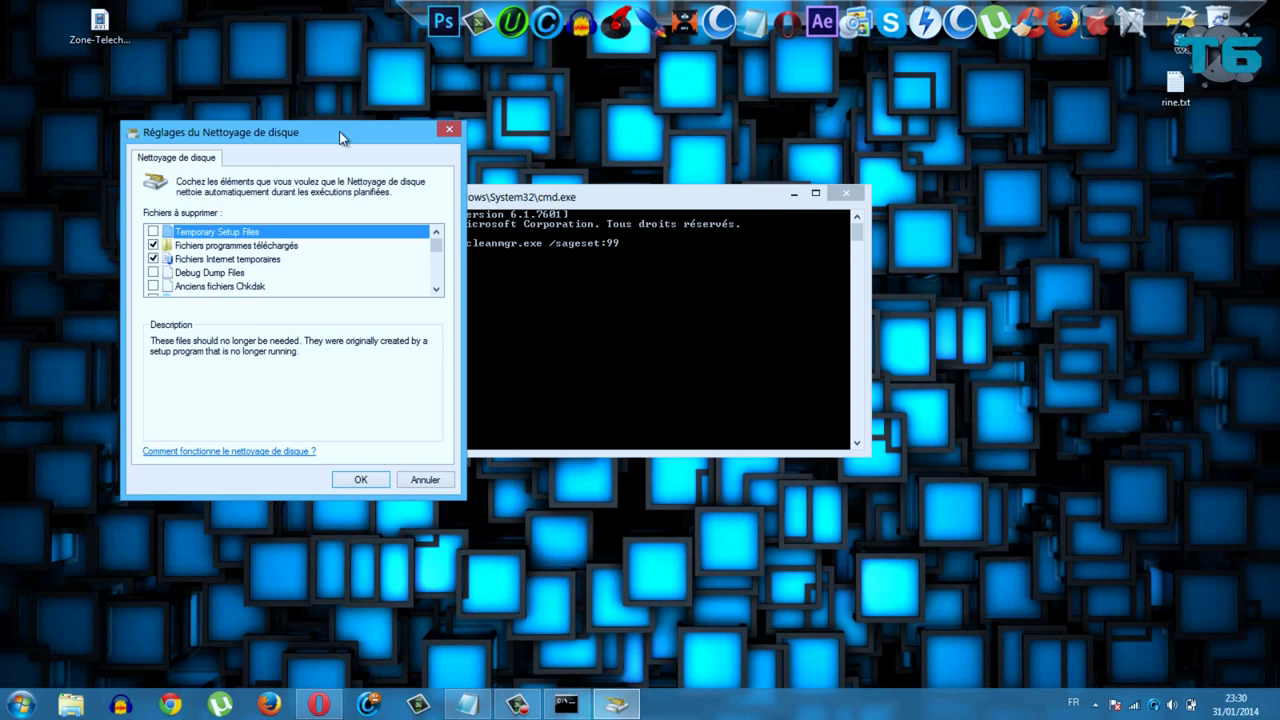
Uncheck Fichiers programmes téléchargés and Fichiers Internet temporaires, and check Corbeille in the disk cleanup settings.
drag(270, 132, 459, 137)
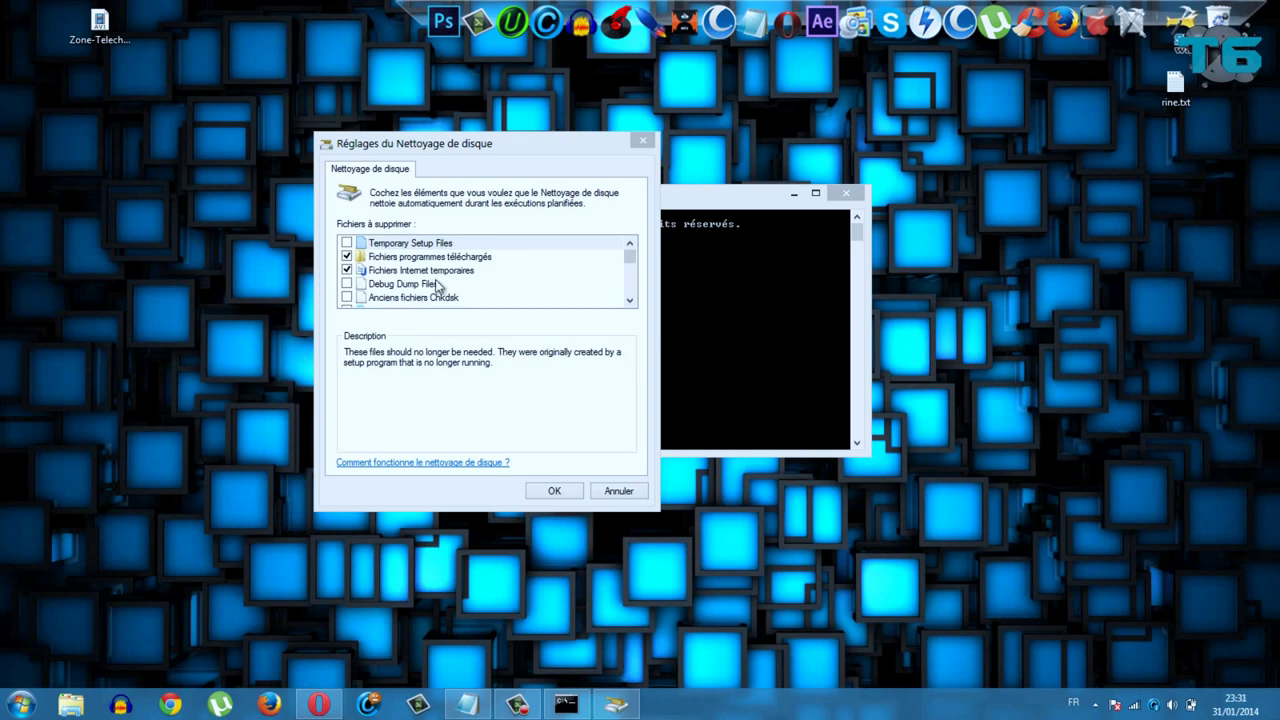
mouse_move(627, 258)
mouse_down()
mouse_move(628, 319)
mouse_move(634, 245)
mouse_up()
click(346, 256)
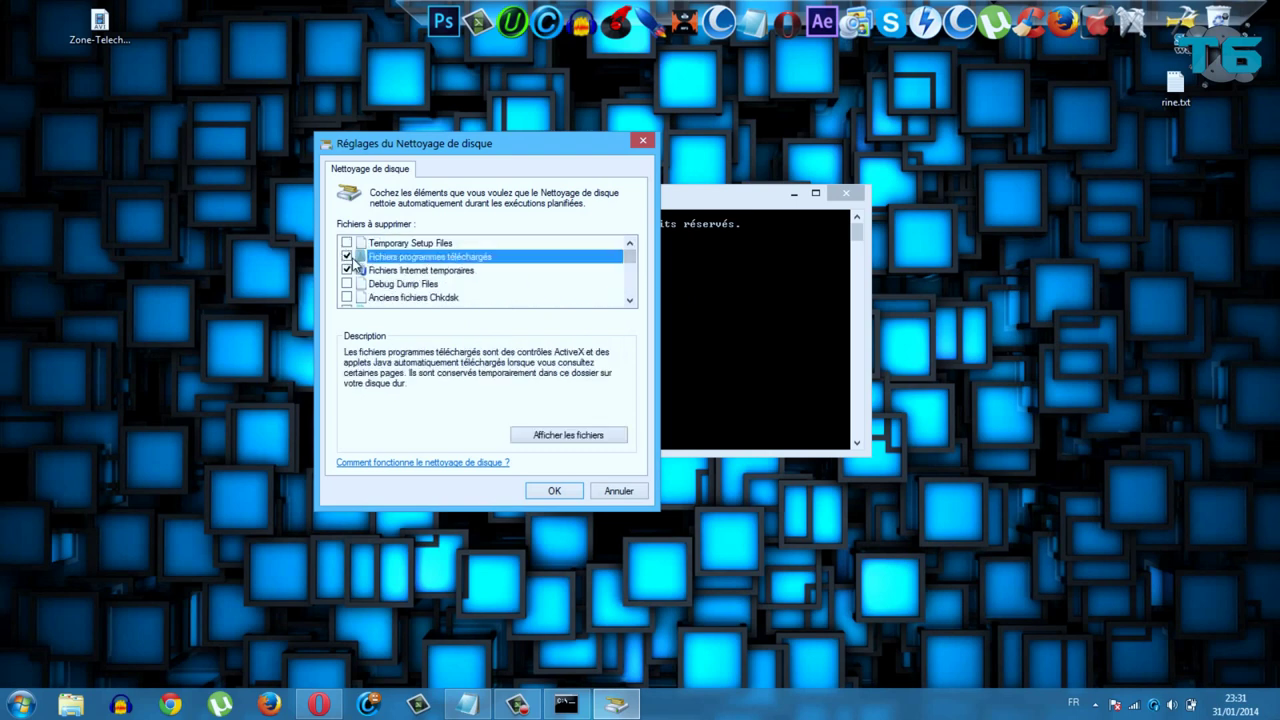
click(346, 270)
click(629, 300)
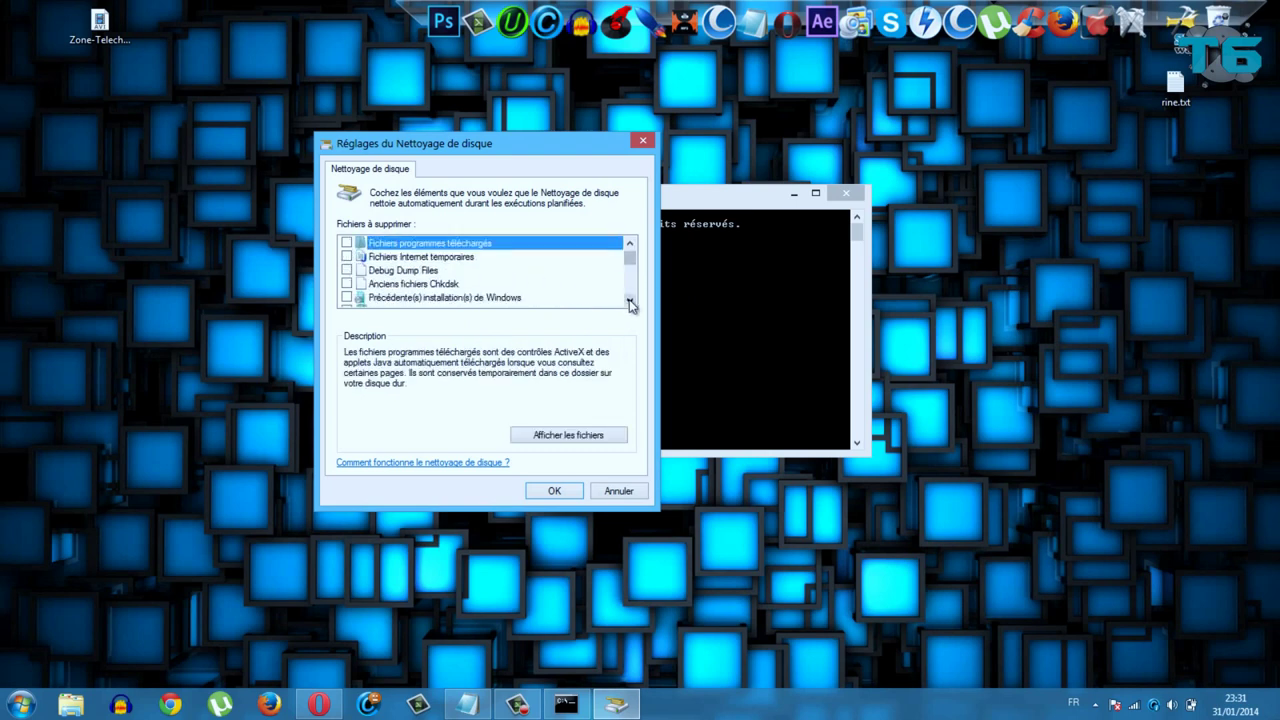
click(629, 300)
click(629, 300)
click(347, 284)
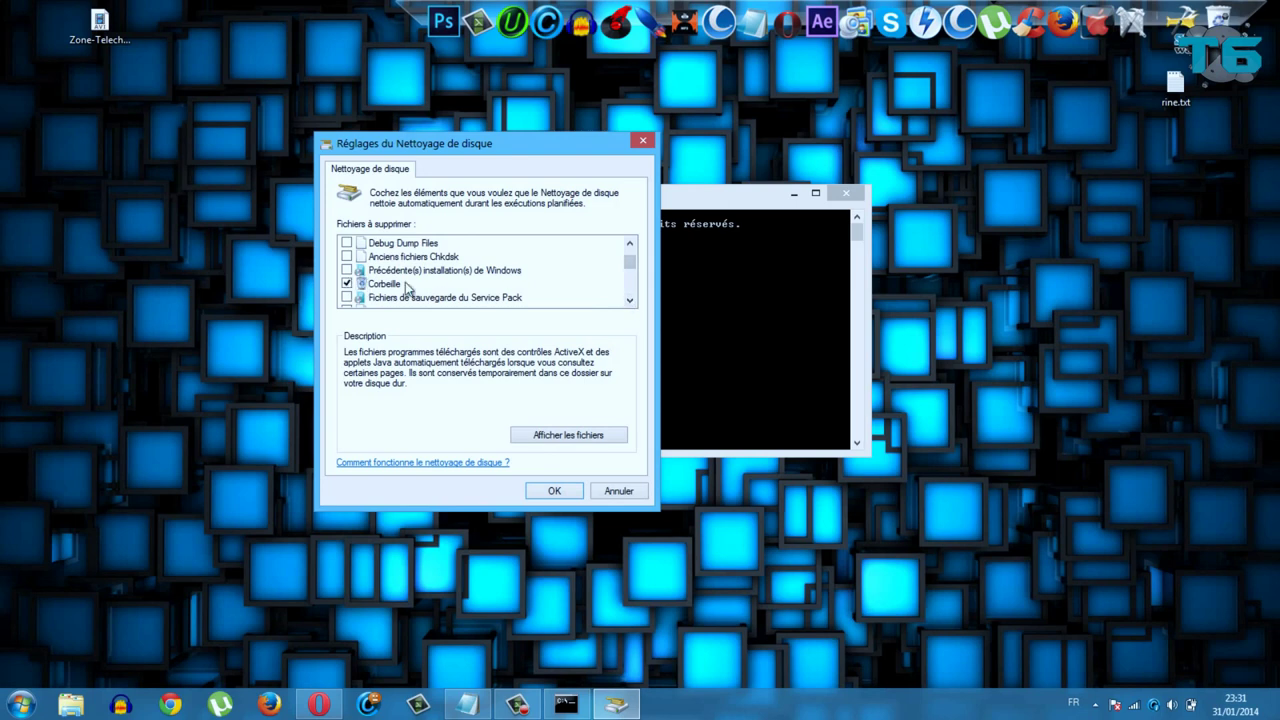
Review the remaining file categories, save the disk cleanup settings with Corbeille selected, and close the command prompt.
click(629, 300)
click(629, 300)
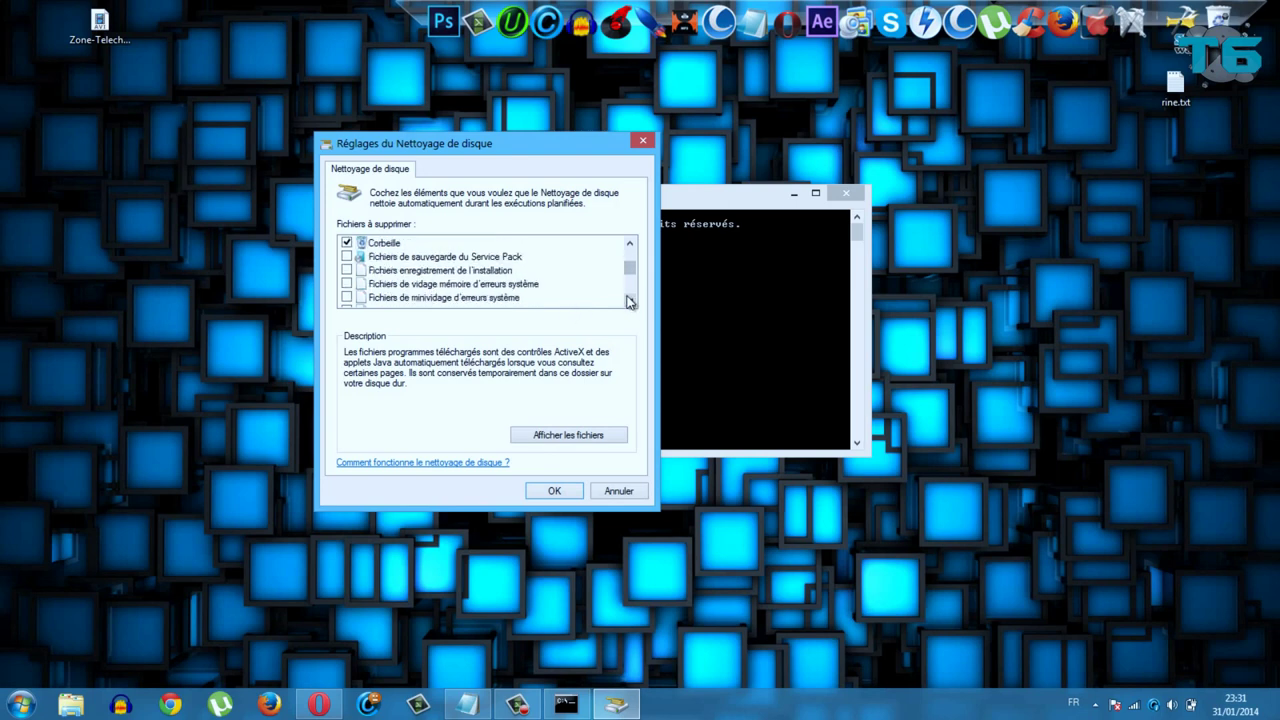
click(629, 300)
click(629, 300)
mouse_move(629, 284)
mouse_down()
mouse_move(630, 248)
mouse_move(635, 302)
mouse_move(631, 262)
mouse_up()
click(382, 286)
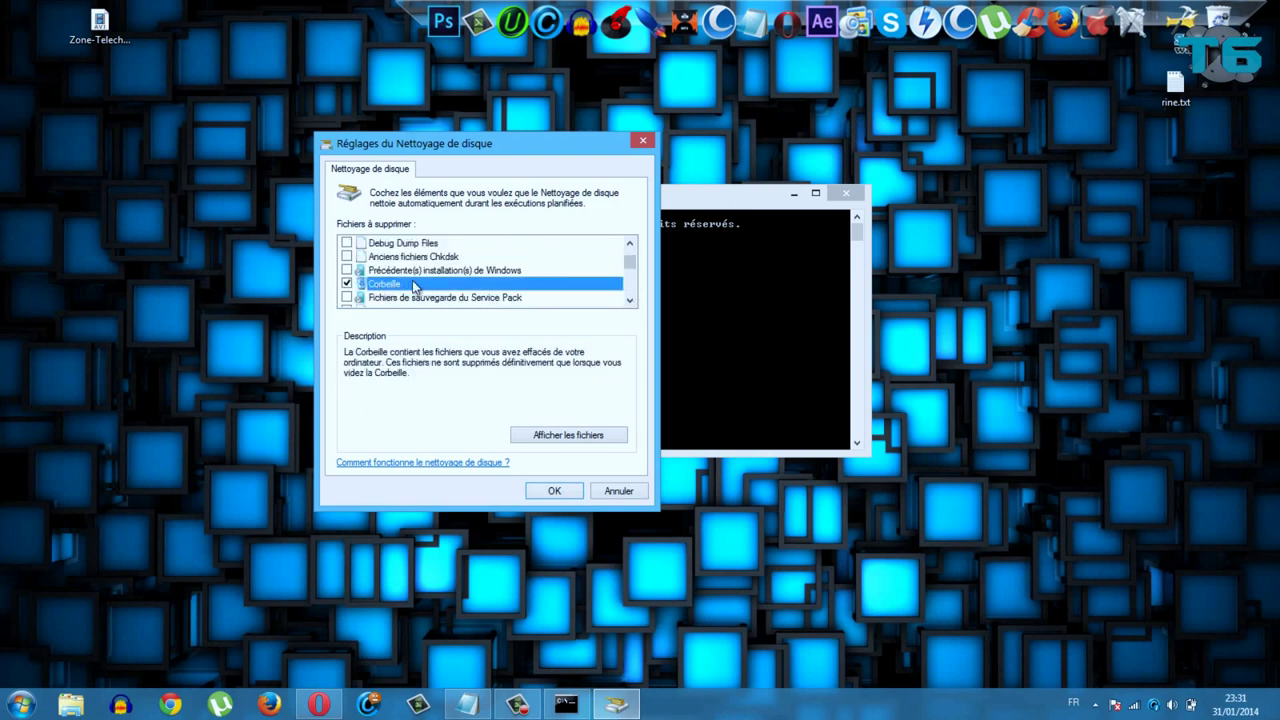
click(575, 490)
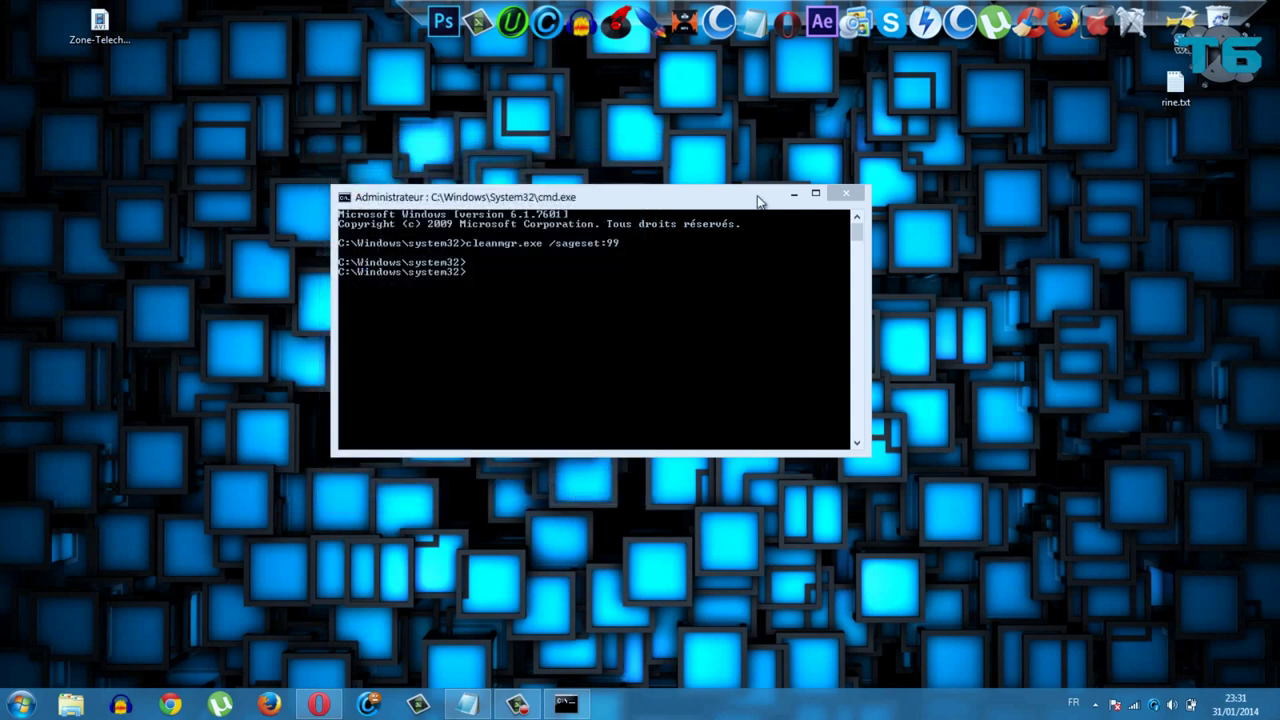
click(849, 195)
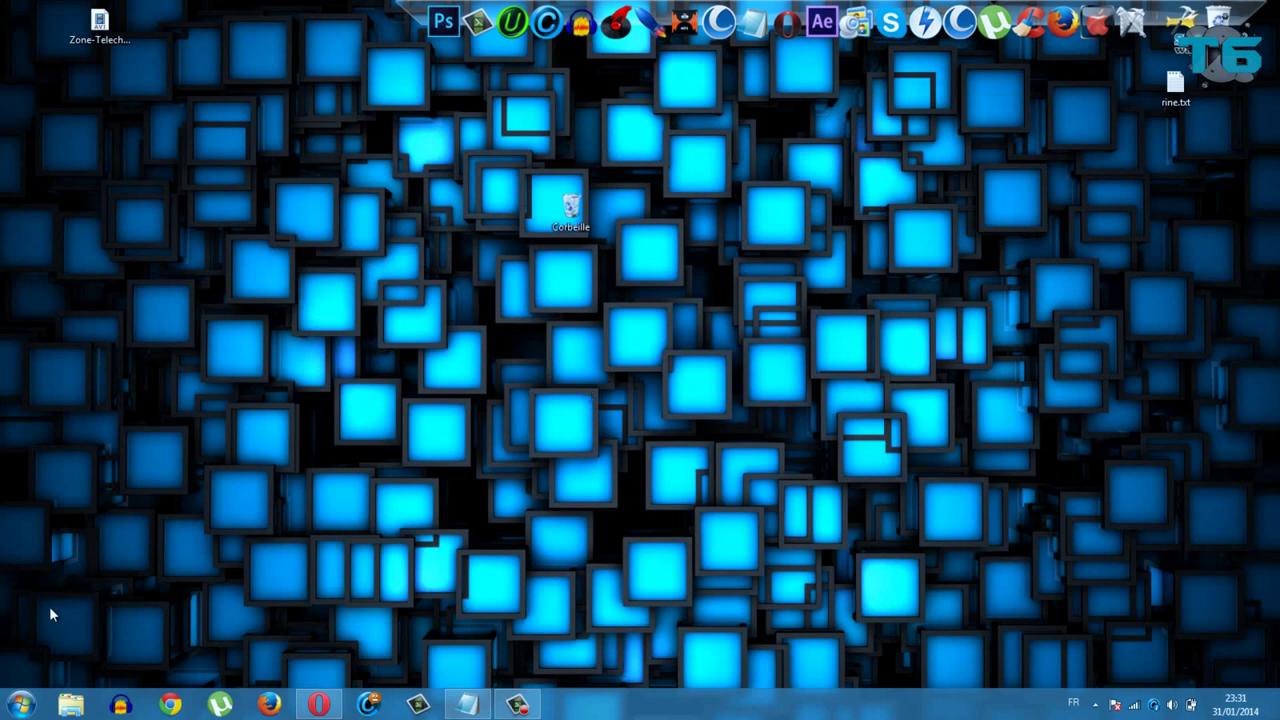
Search for "planif" to open Planificateur de tâches, and move the Corbeille icon to the desktop's upper-left corner.
click(20, 704)
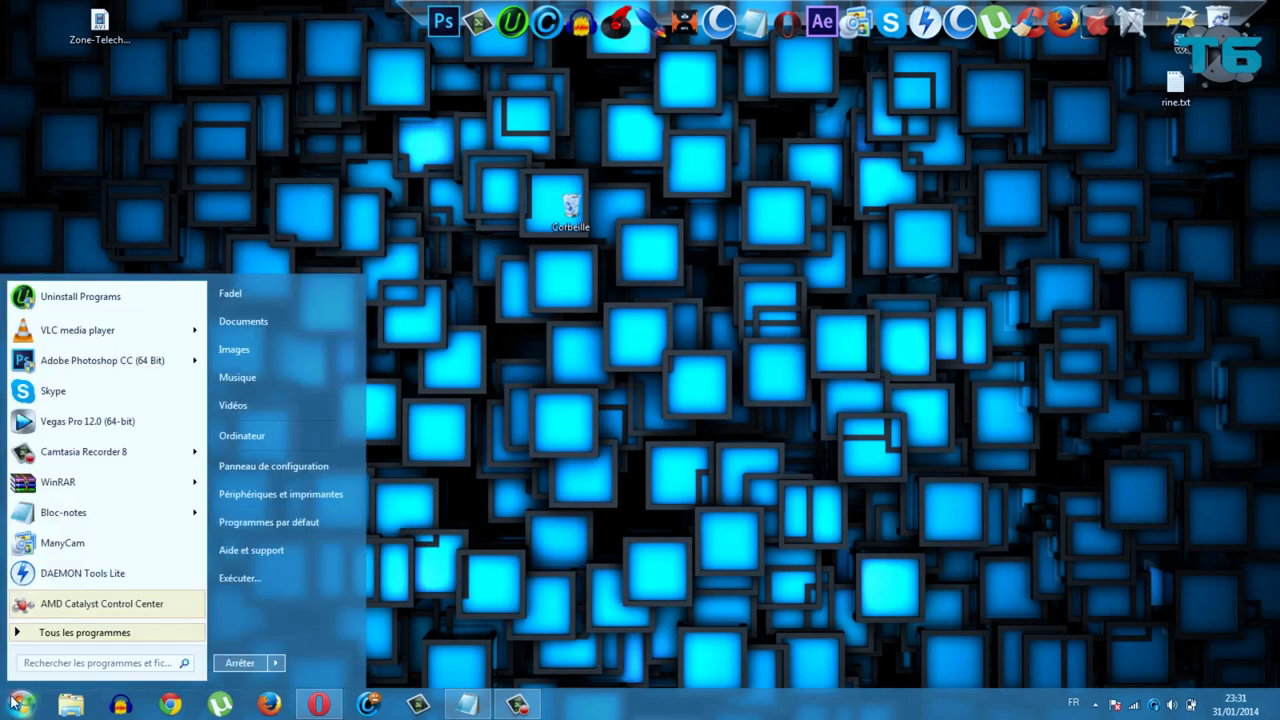
click(46, 663)
text(planif)
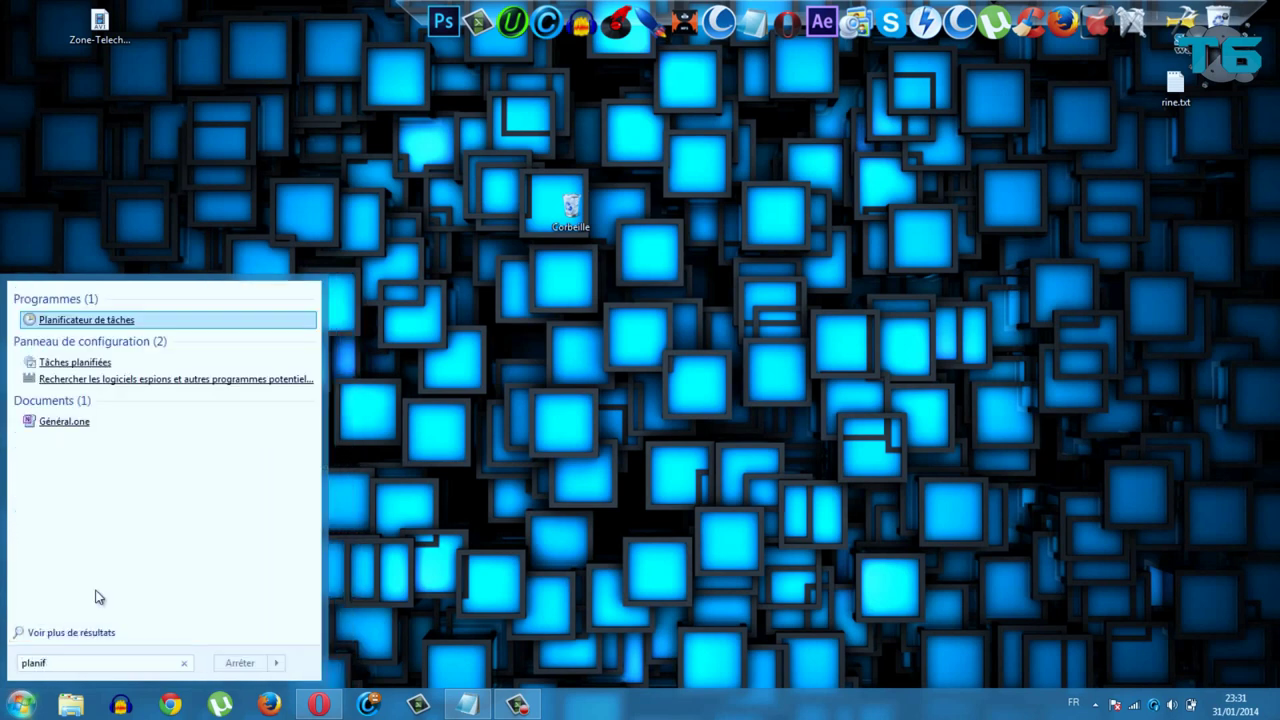
click(96, 320)
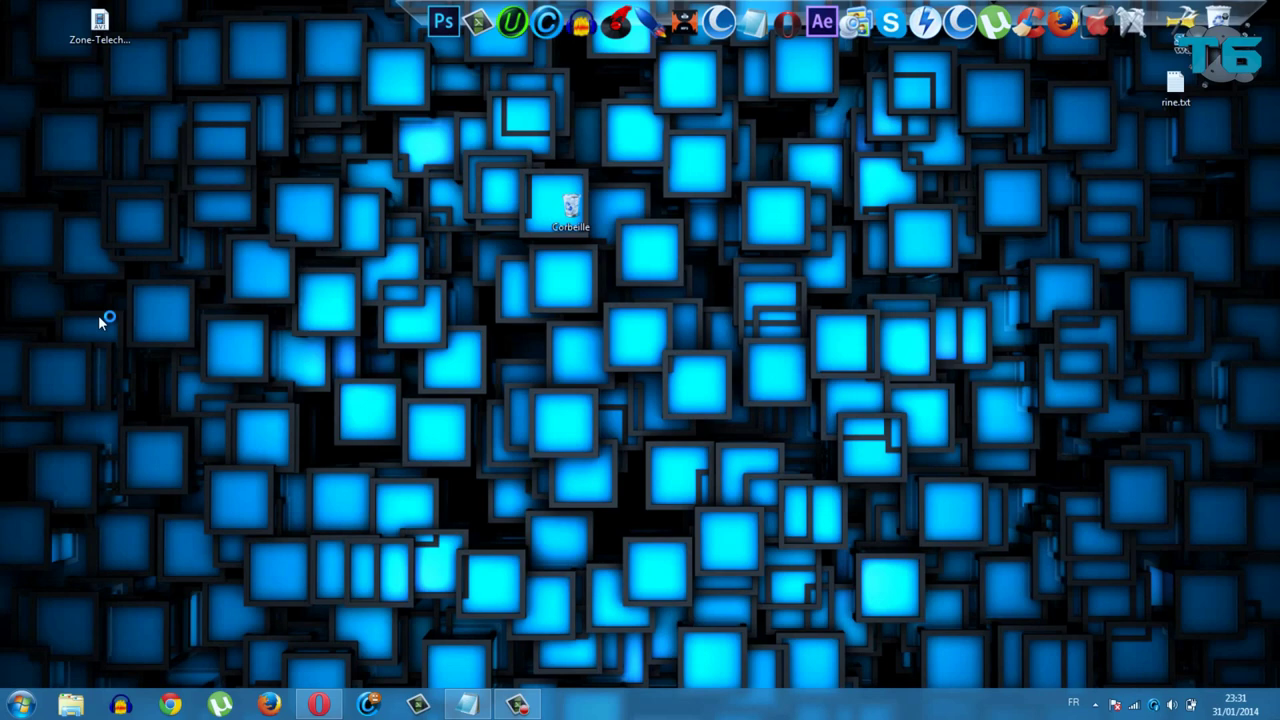
drag(570, 205, 42, 40)
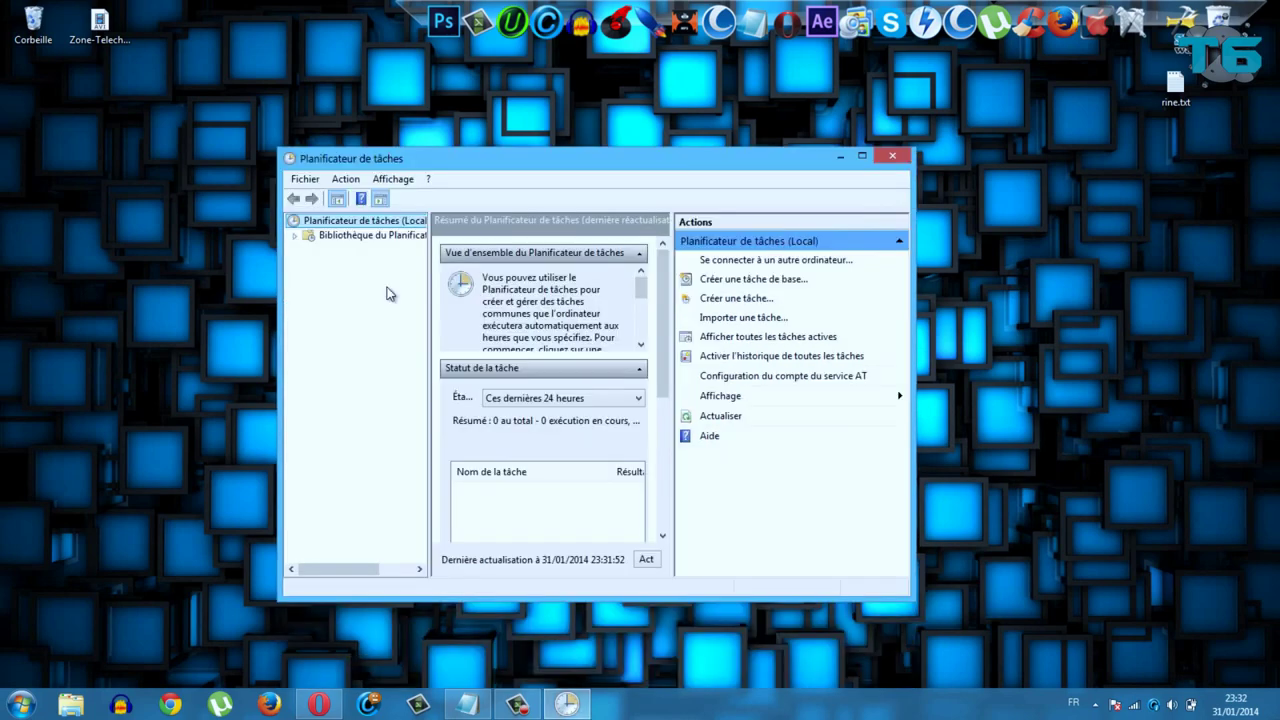
Maximize the task scheduler and start a basic task named "Nettoyage corbeille", following the PC Astuces page open in Opera.
click(865, 155)
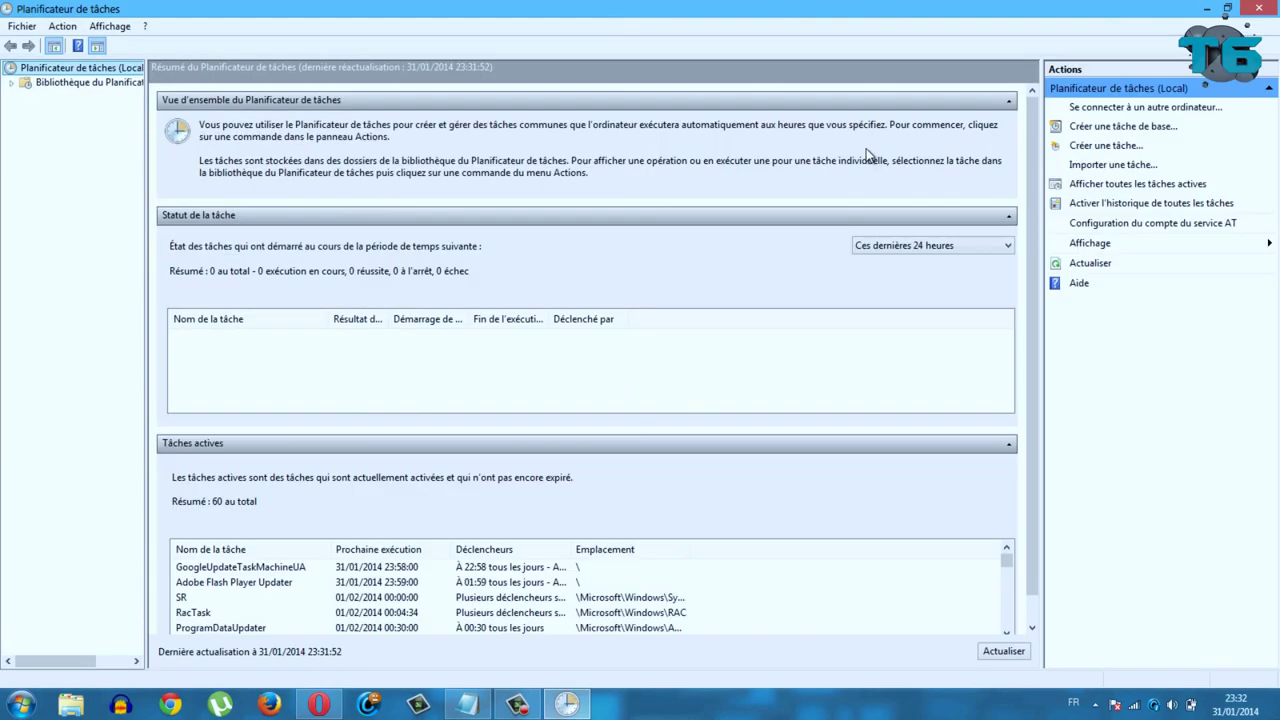
click(62, 28)
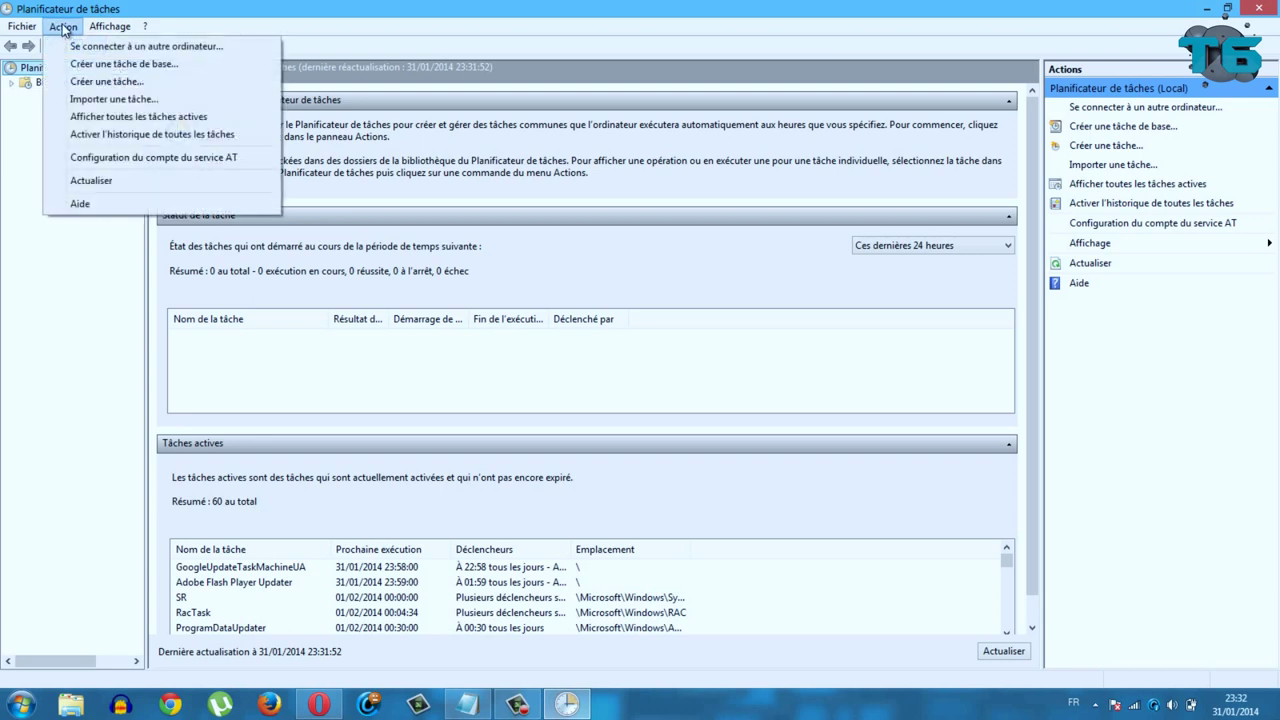
click(170, 66)
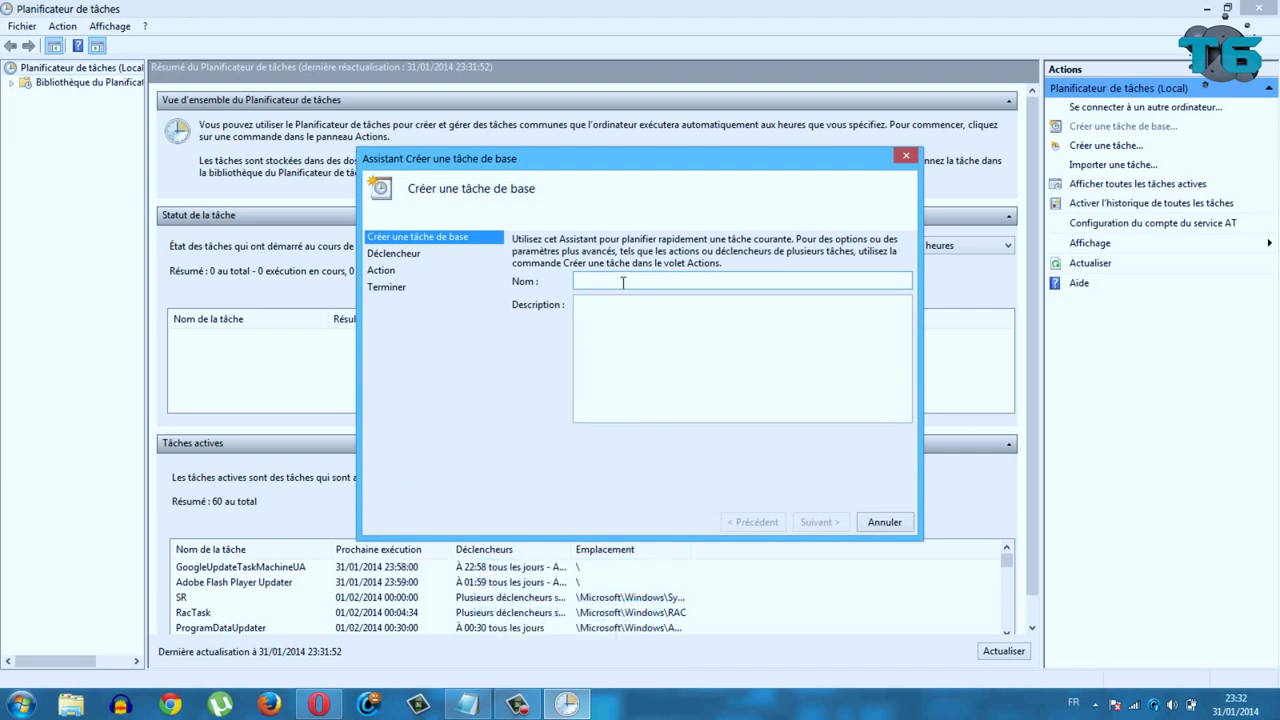
text(Nettoyage)
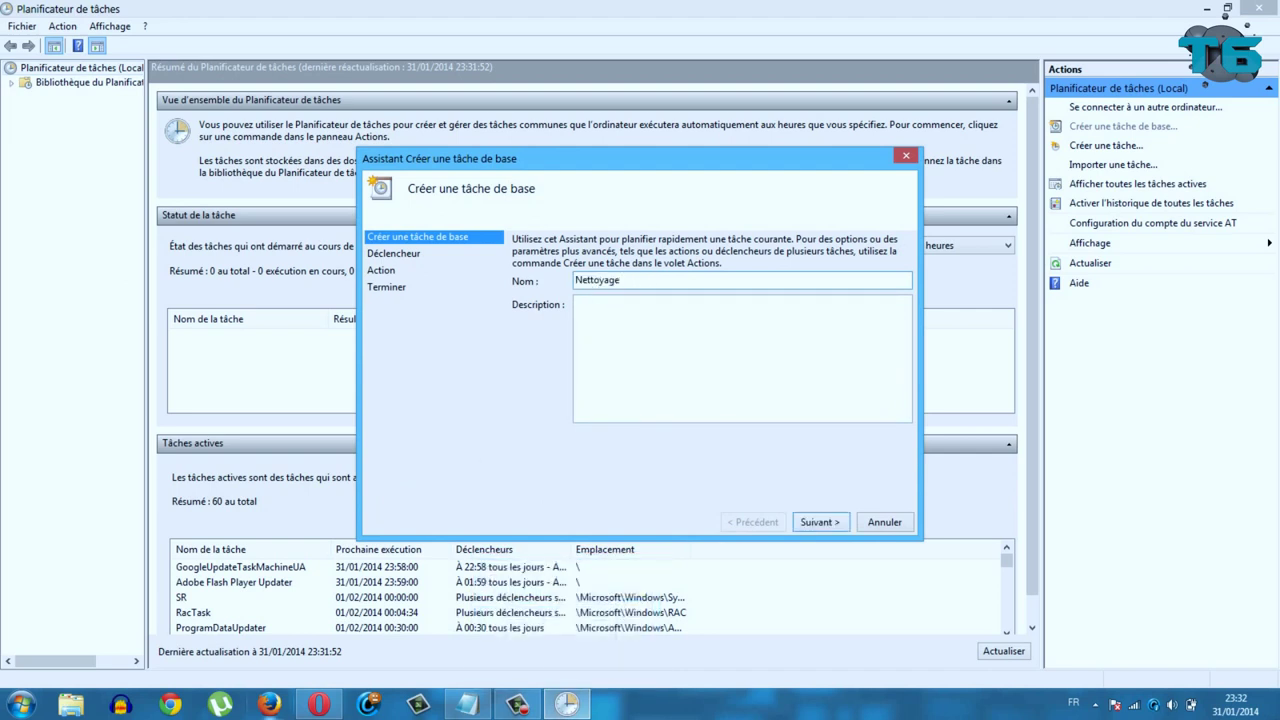
click(316, 706)
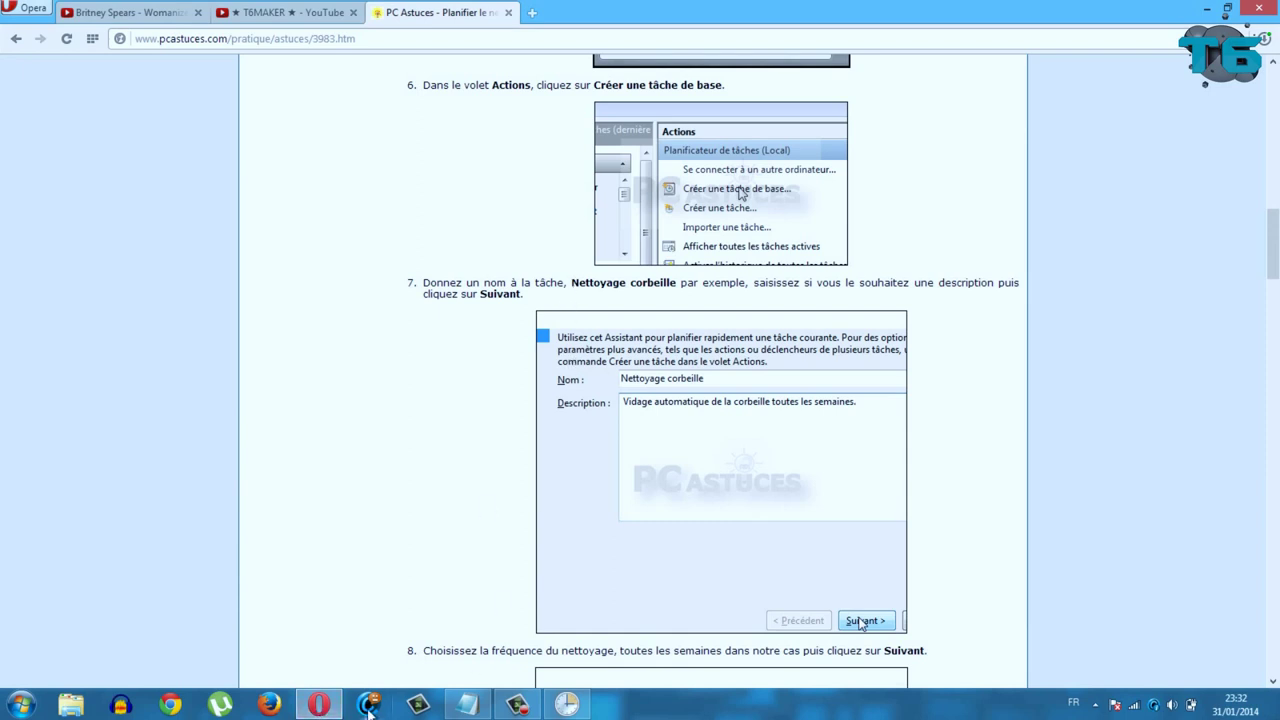
click(327, 706)
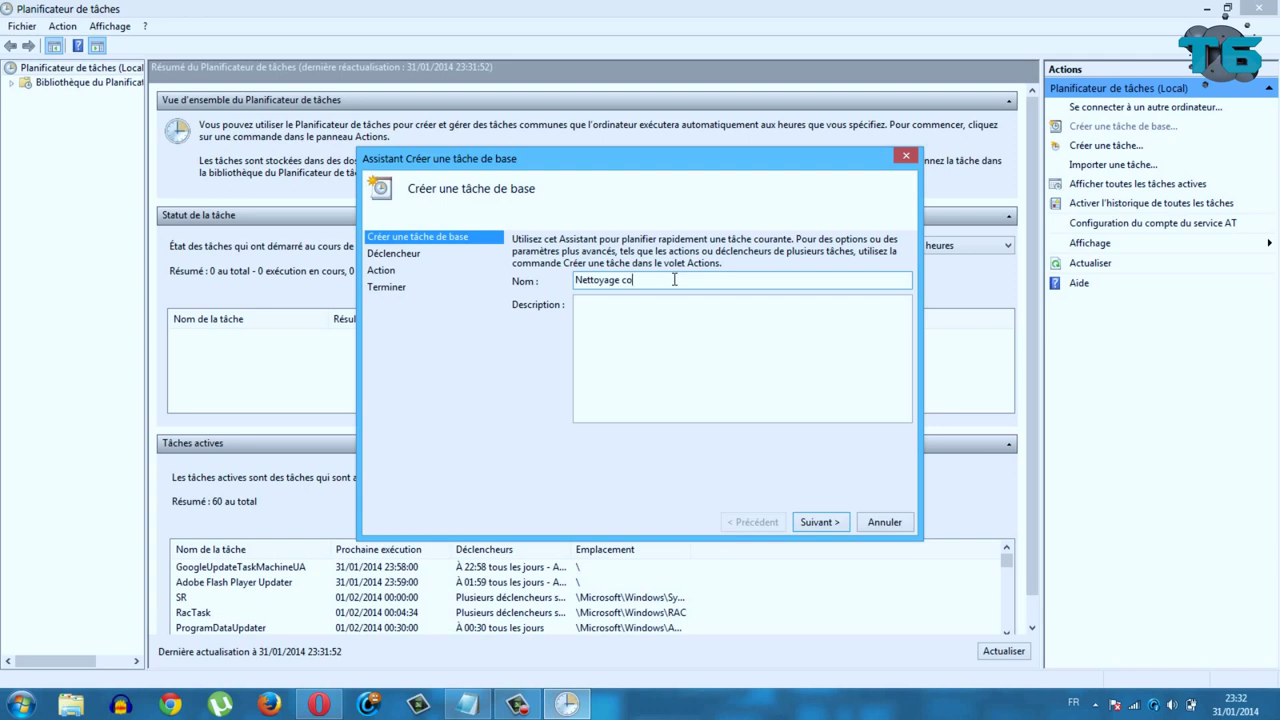
text(rbeille)
Consult the tutorial's sample description and enter "Nettoyage de la corbeille toutes les semaines." as the task description.
click(320, 706)
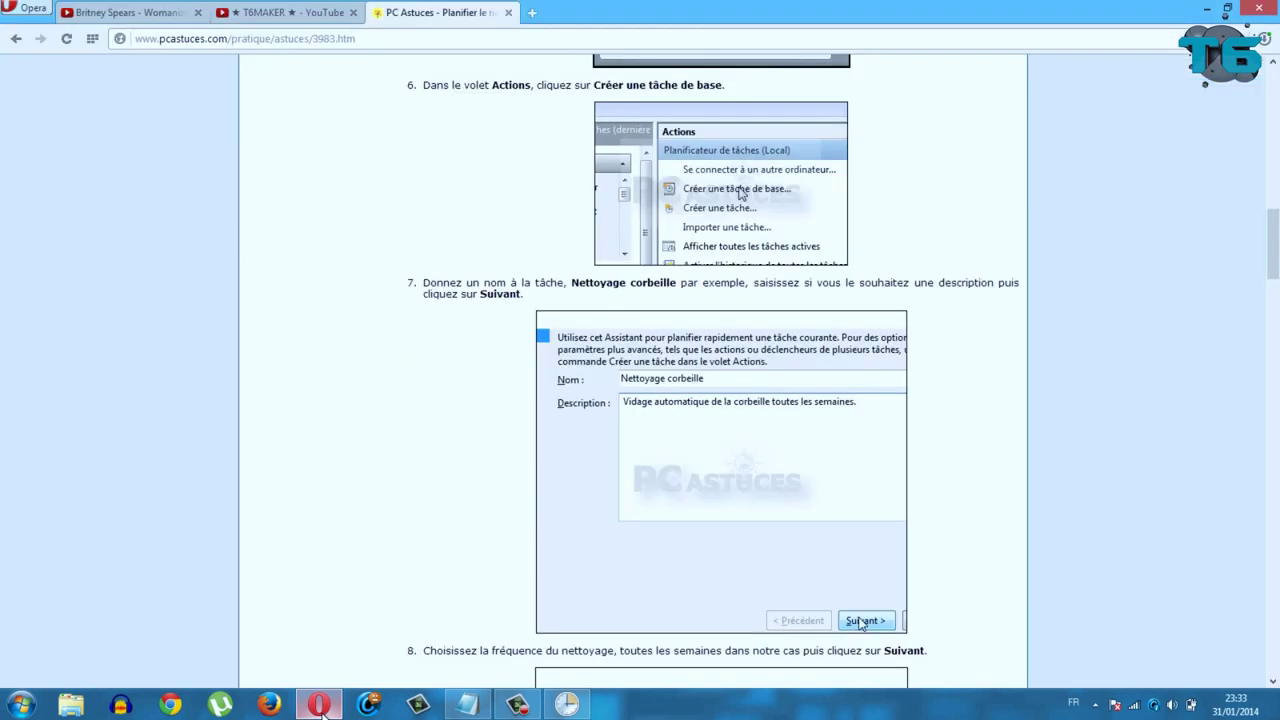
key(alt+Tab)
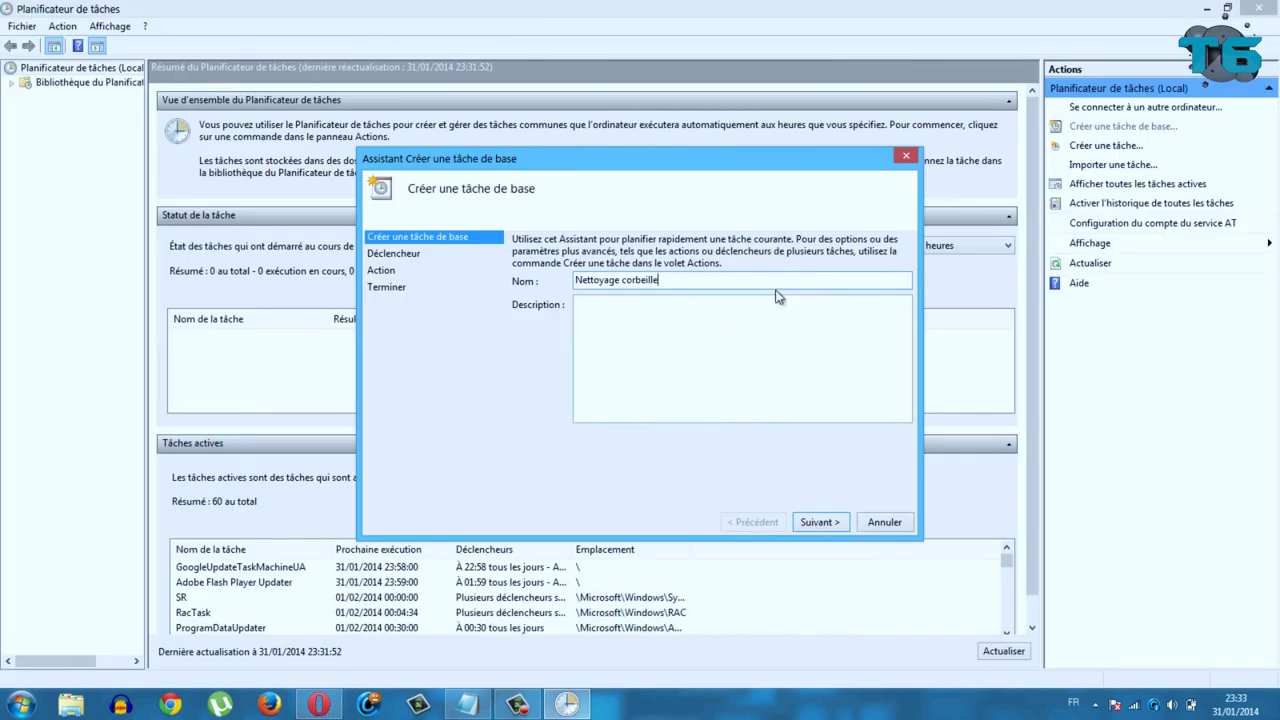
text(Nettoyage de la corbeille toutes les semaines.)
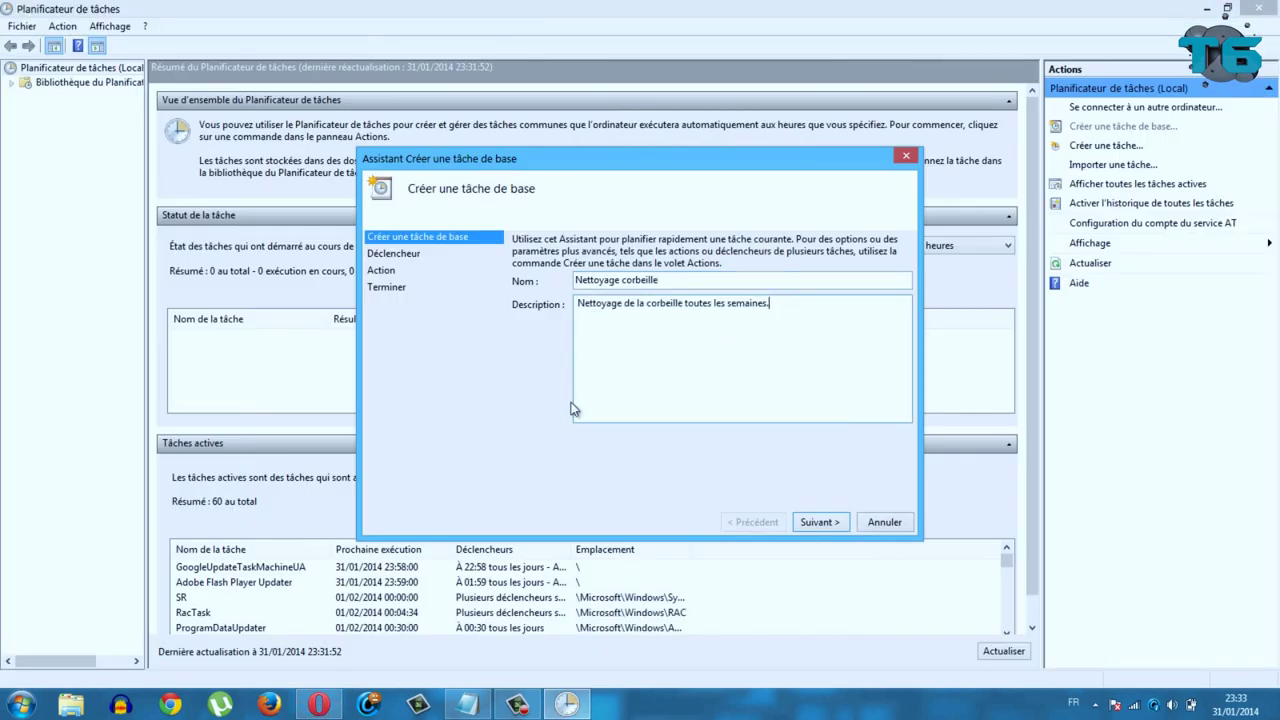
Read the PC Astuces tutorial's step 8 in Opera on choosing the cleaning frequency, and return to the task wizard.
click(322, 705)
scroll(543, 523, down, 3)
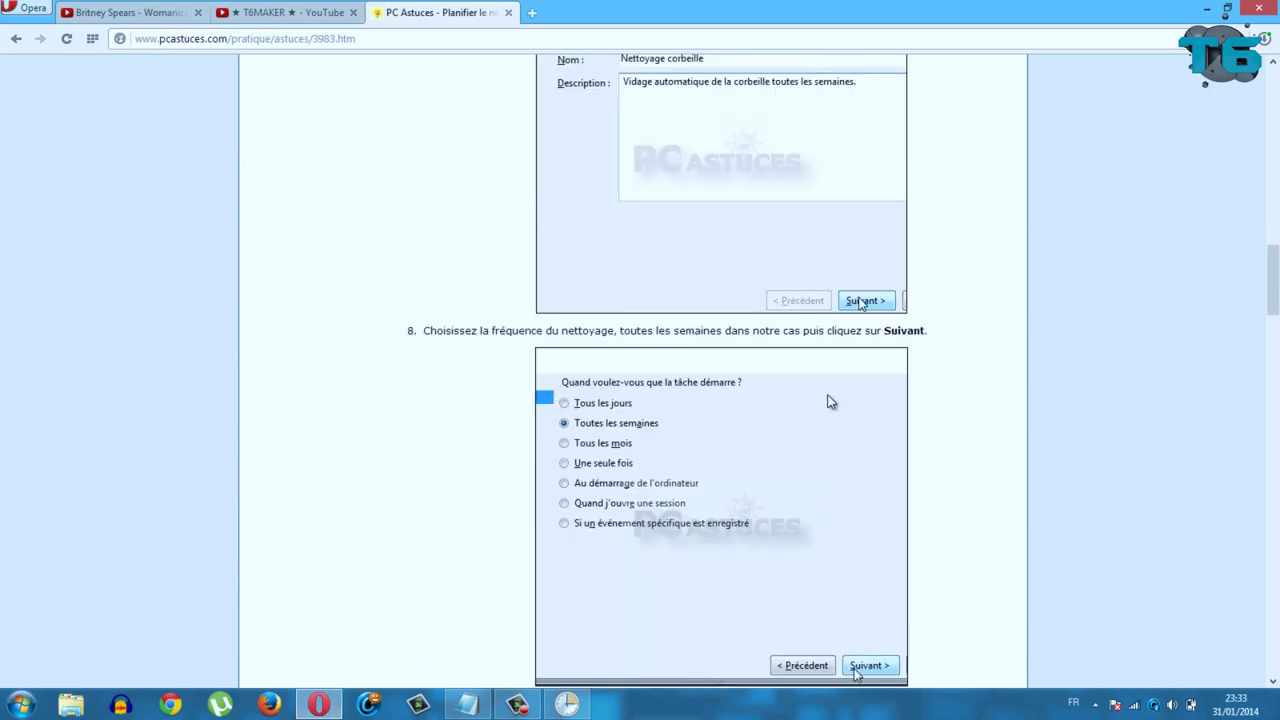
click(1207, 8)
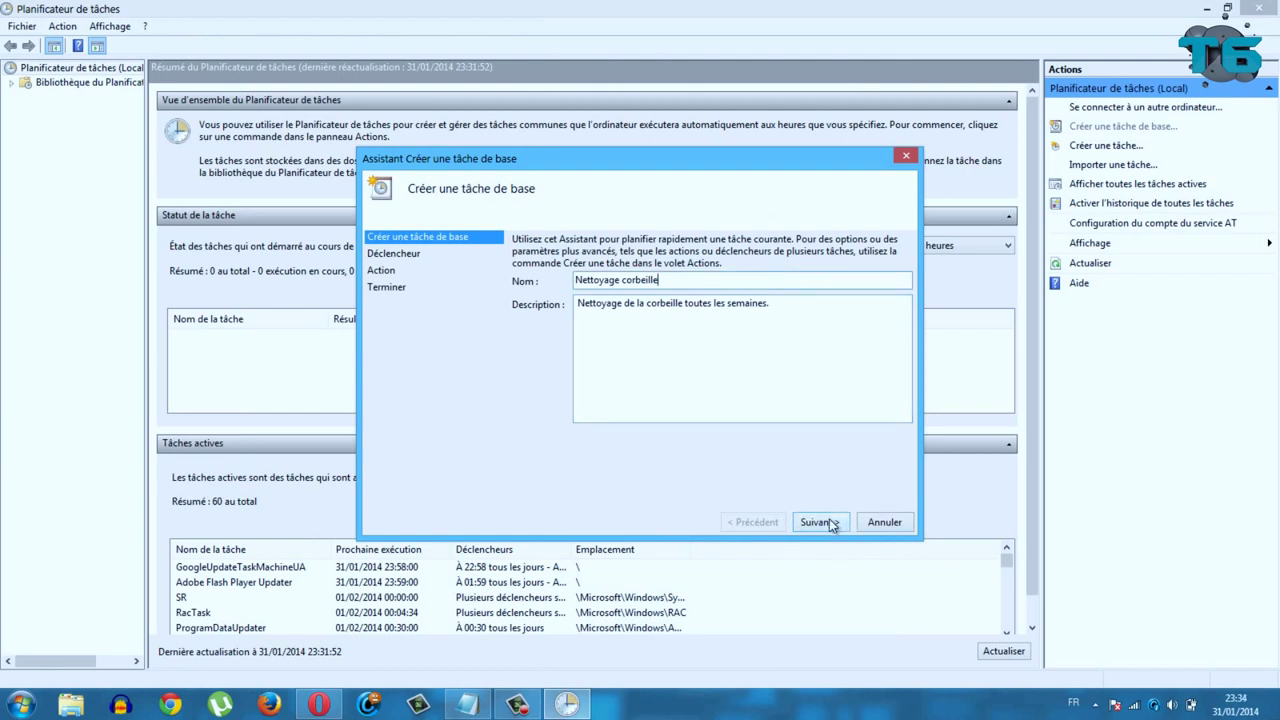
click(520, 706)
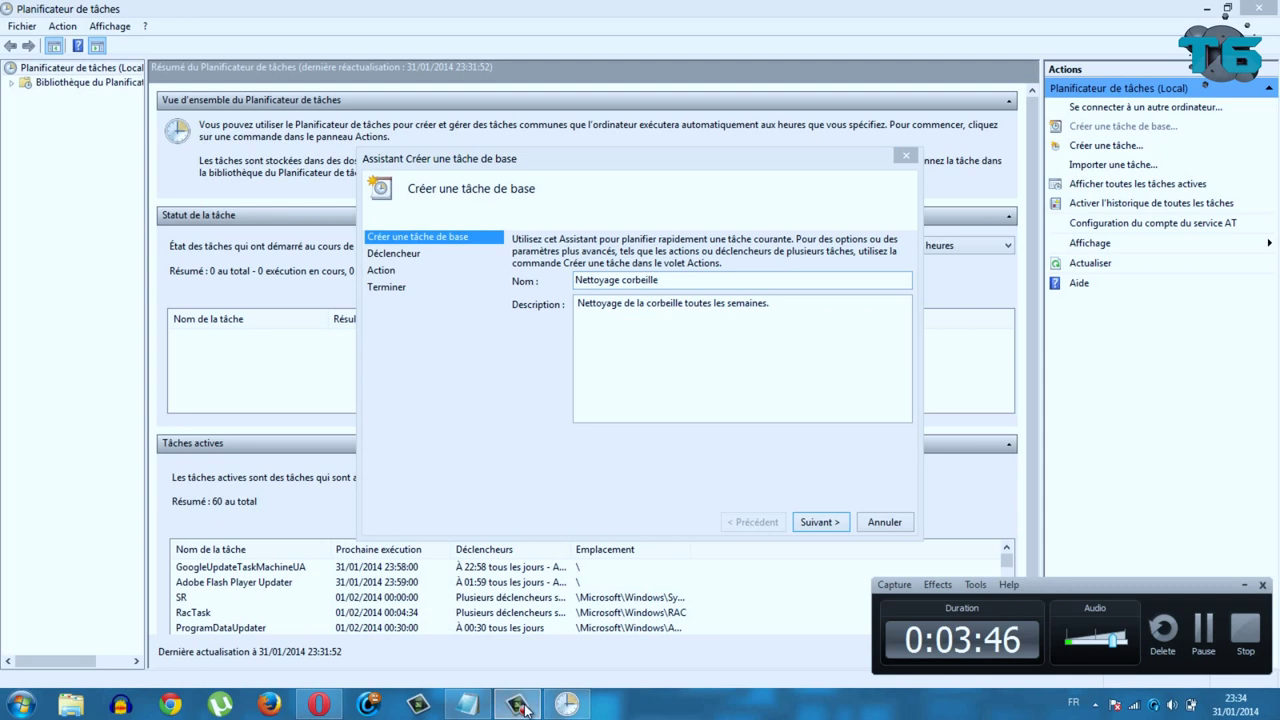
Set the task trigger to "Toutes les semaines", rechecking the name and description before continuing to the weekly schedule.
click(520, 706)
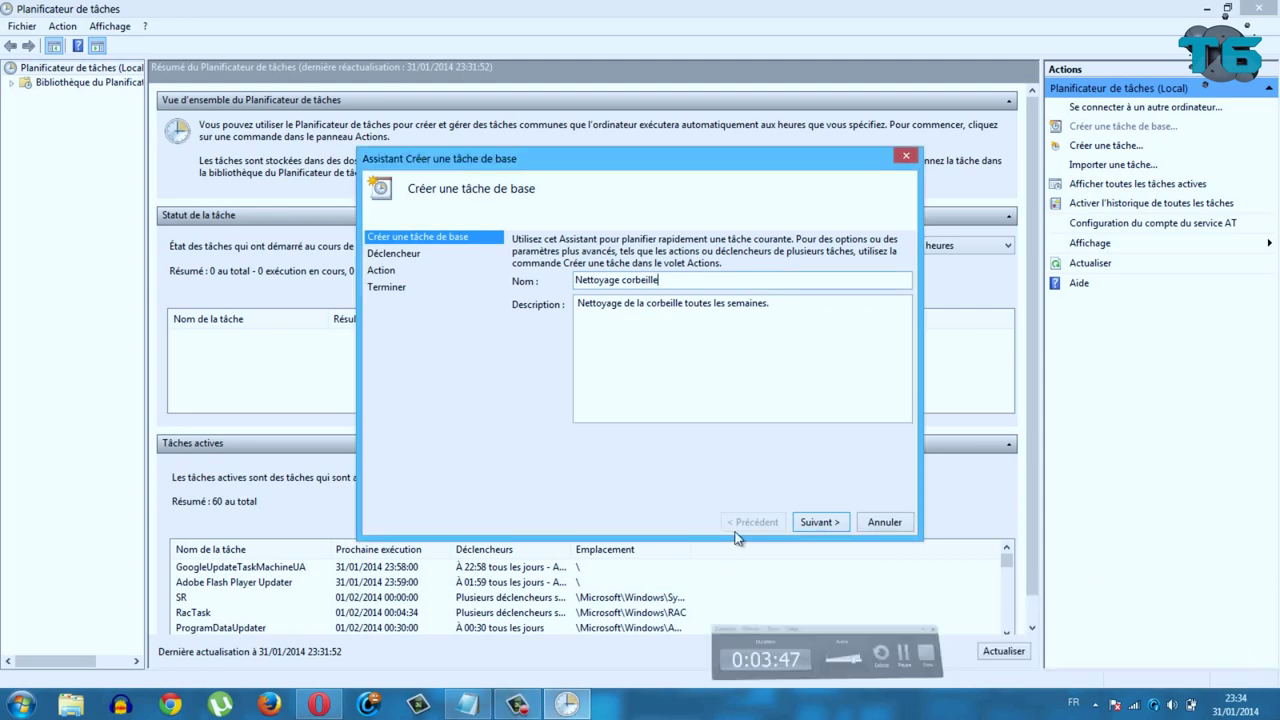
click(831, 521)
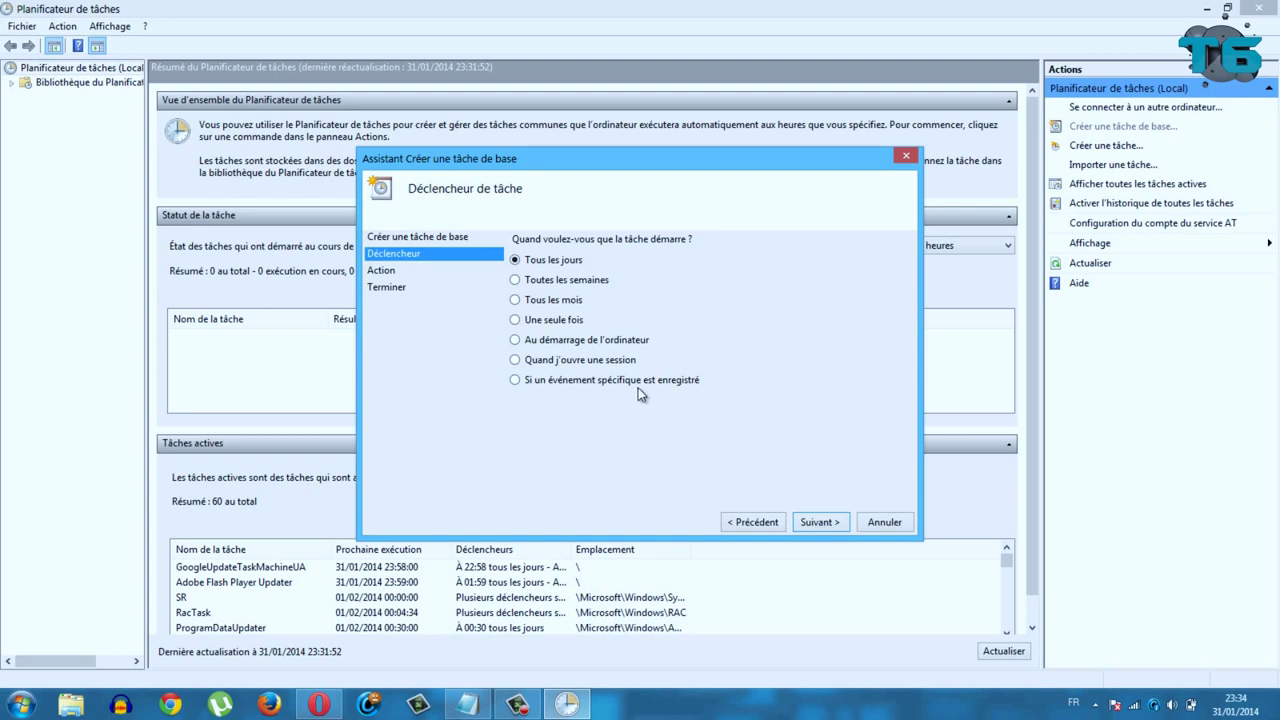
click(570, 280)
click(752, 522)
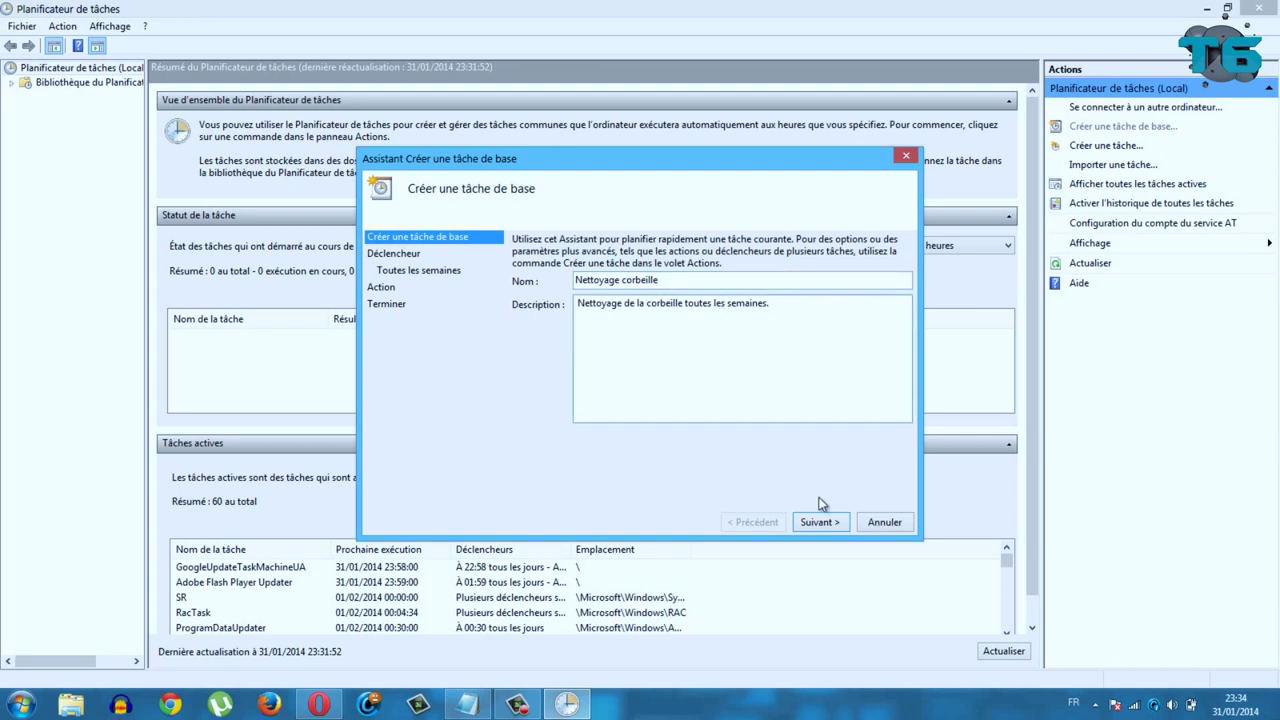
click(820, 522)
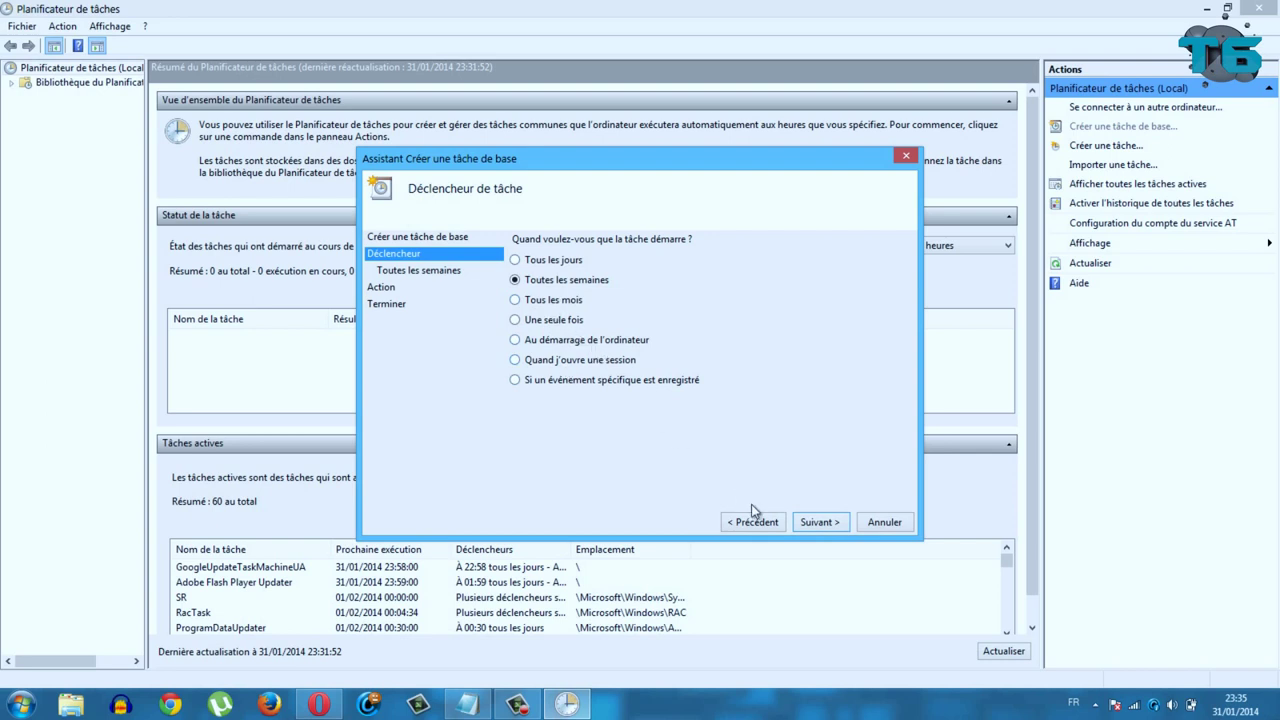
click(816, 522)
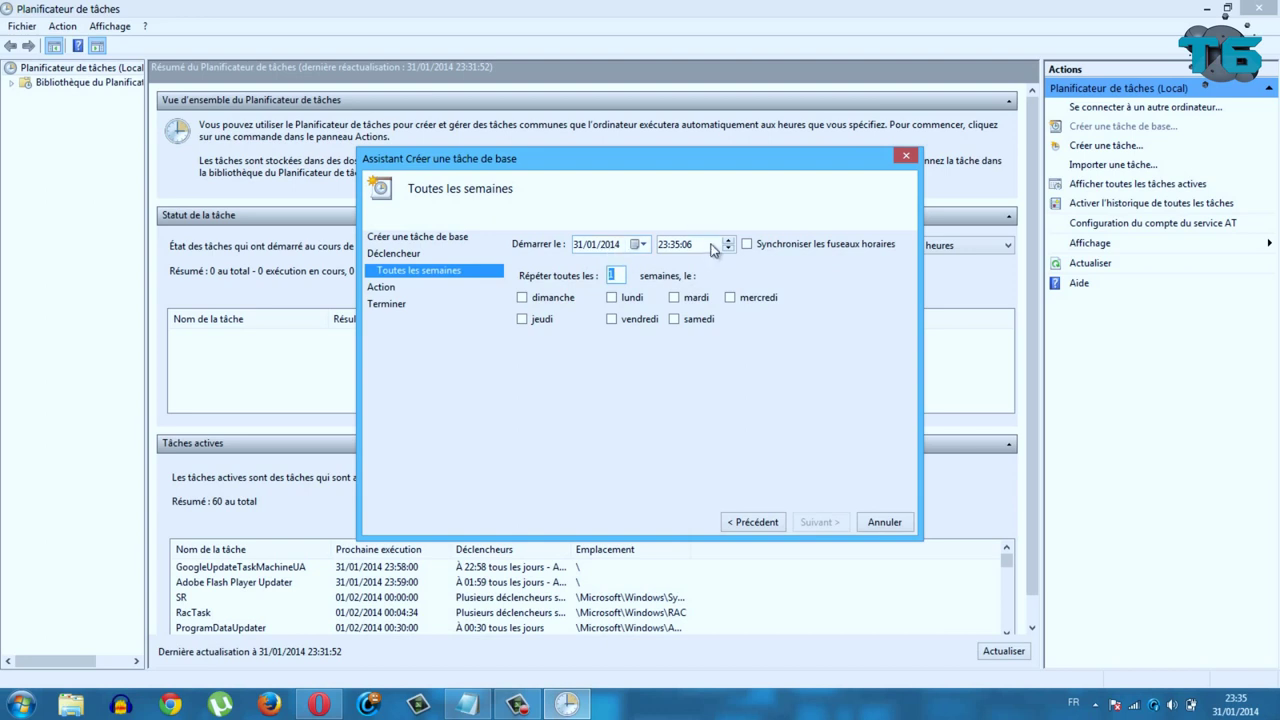
Schedule the weekly task to start on 01/02/2014 at 09:35:06 and repeat on lundi only.
click(640, 244)
click(712, 346)
key(Tab)
click(522, 297)
click(534, 318)
click(522, 297)
click(572, 300)
click(611, 300)
click(521, 299)
click(813, 522)
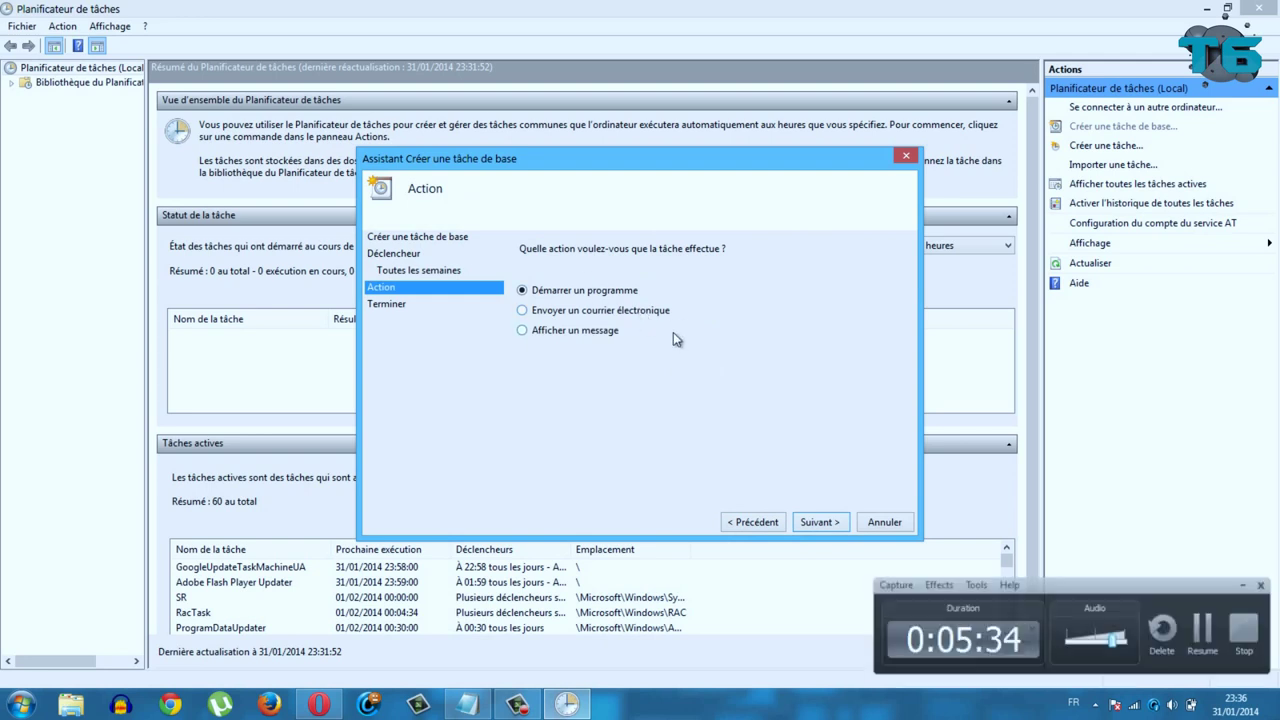
Keep "Démarrer un programme" as the action and browse the System32 folder for the program in an enlarged file dialog.
click(820, 523)
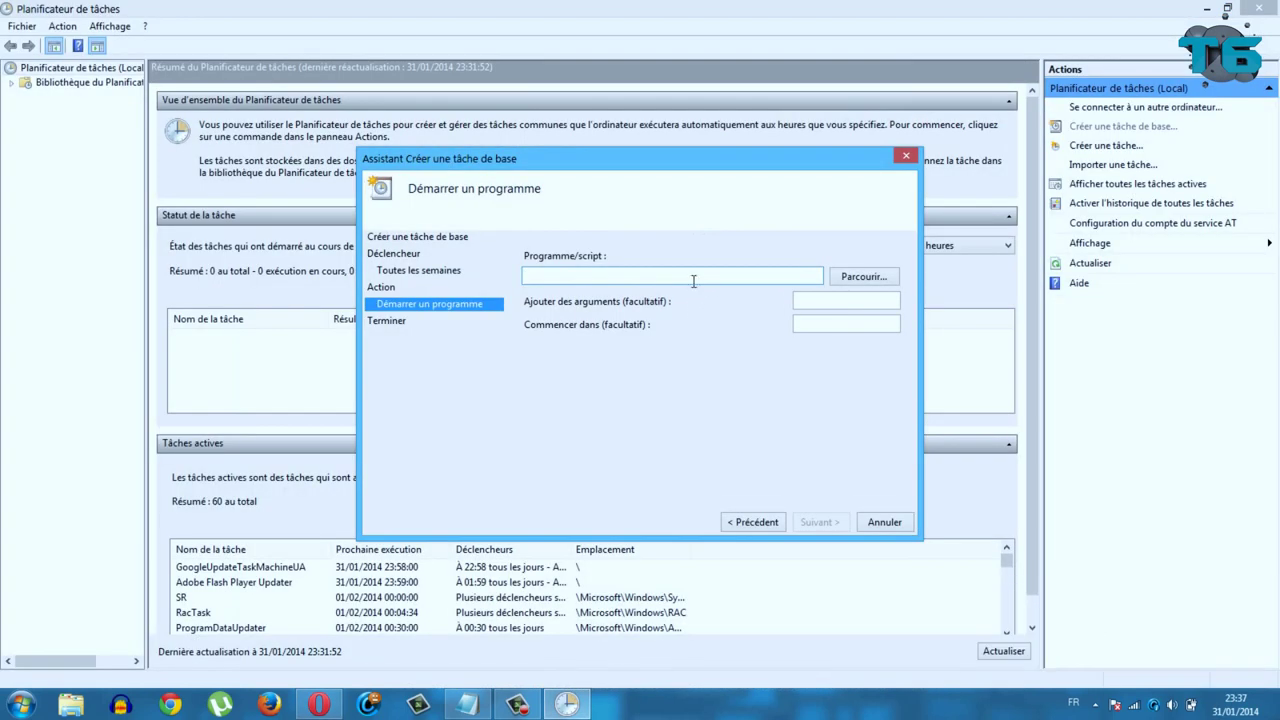
click(884, 279)
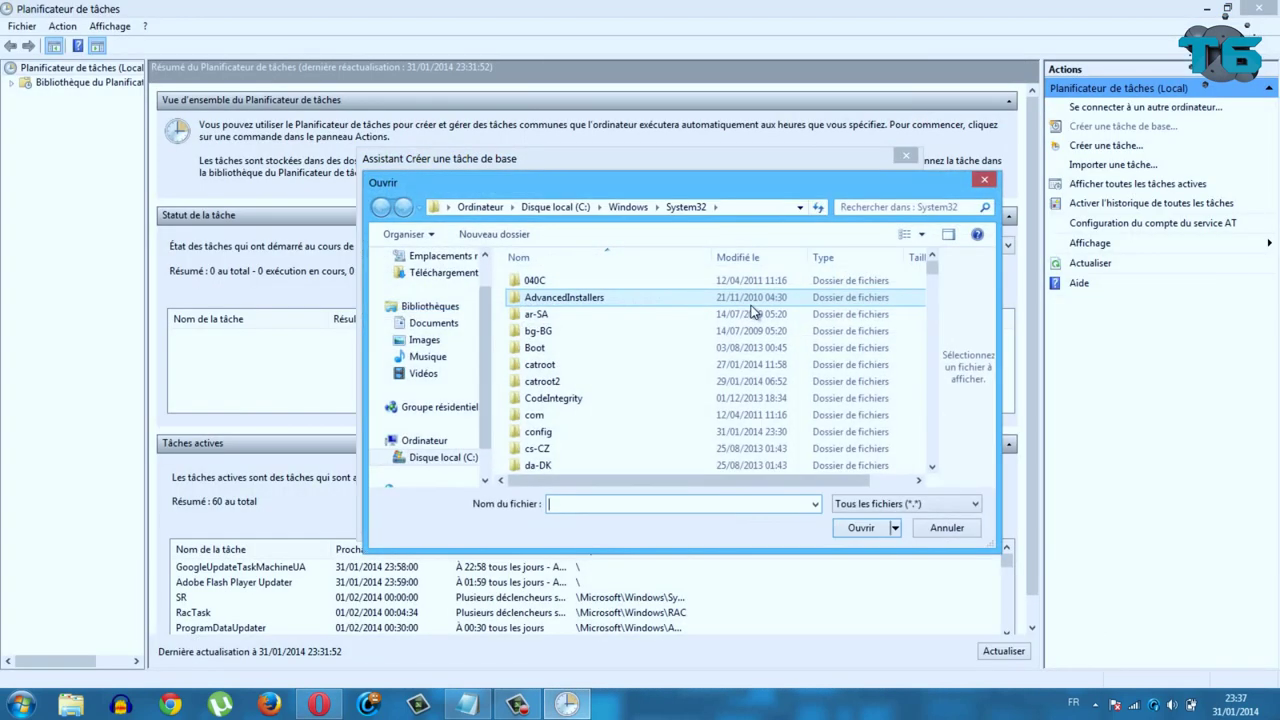
double_click(925, 188)
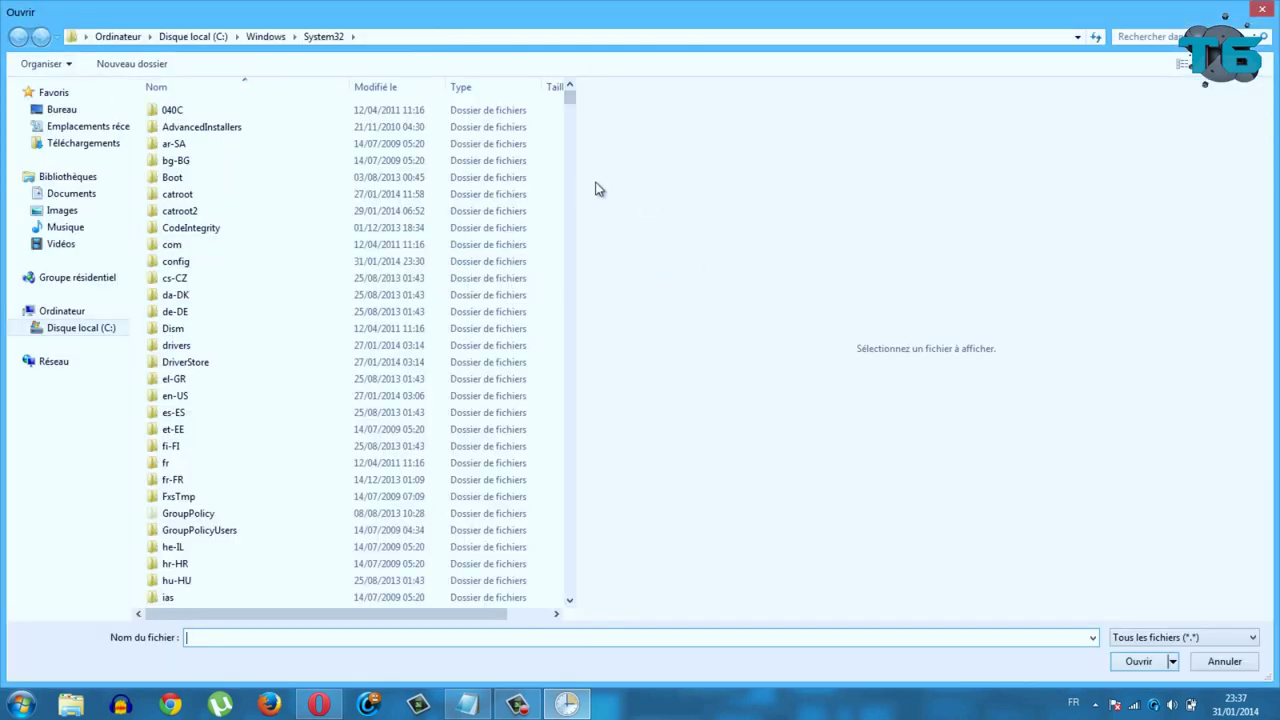
click(574, 216)
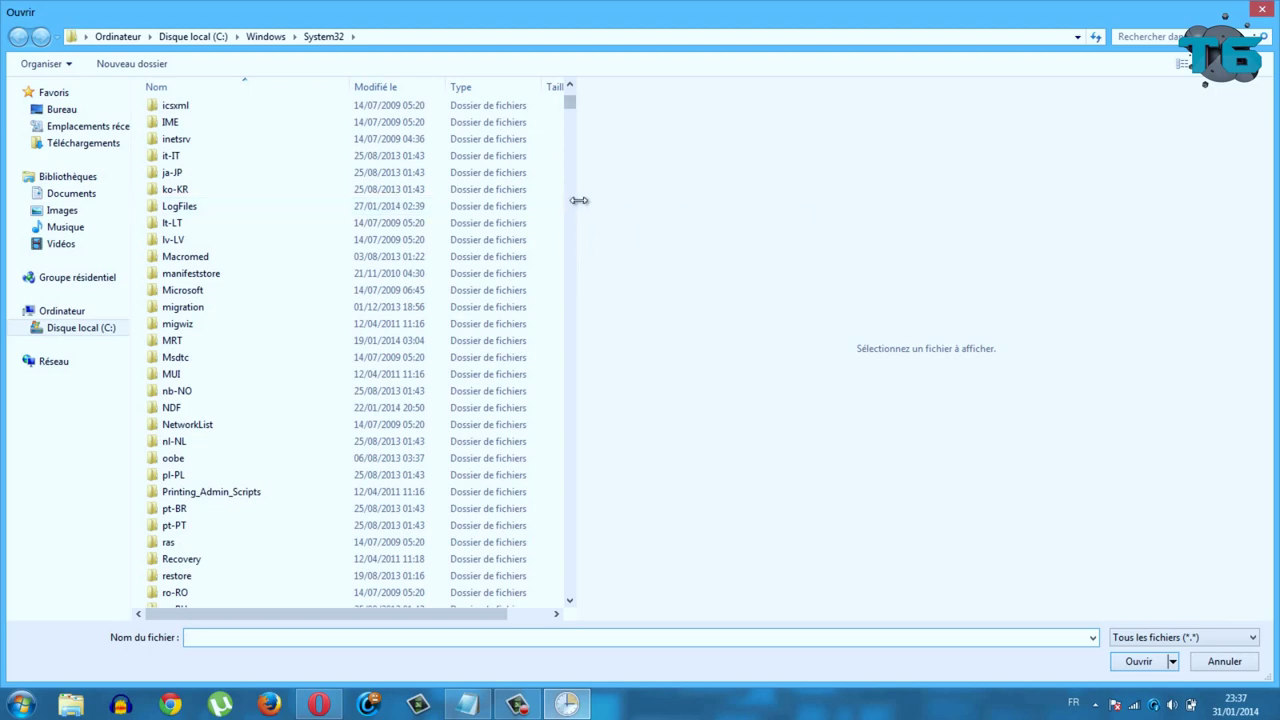
drag(578, 200, 1218, 195)
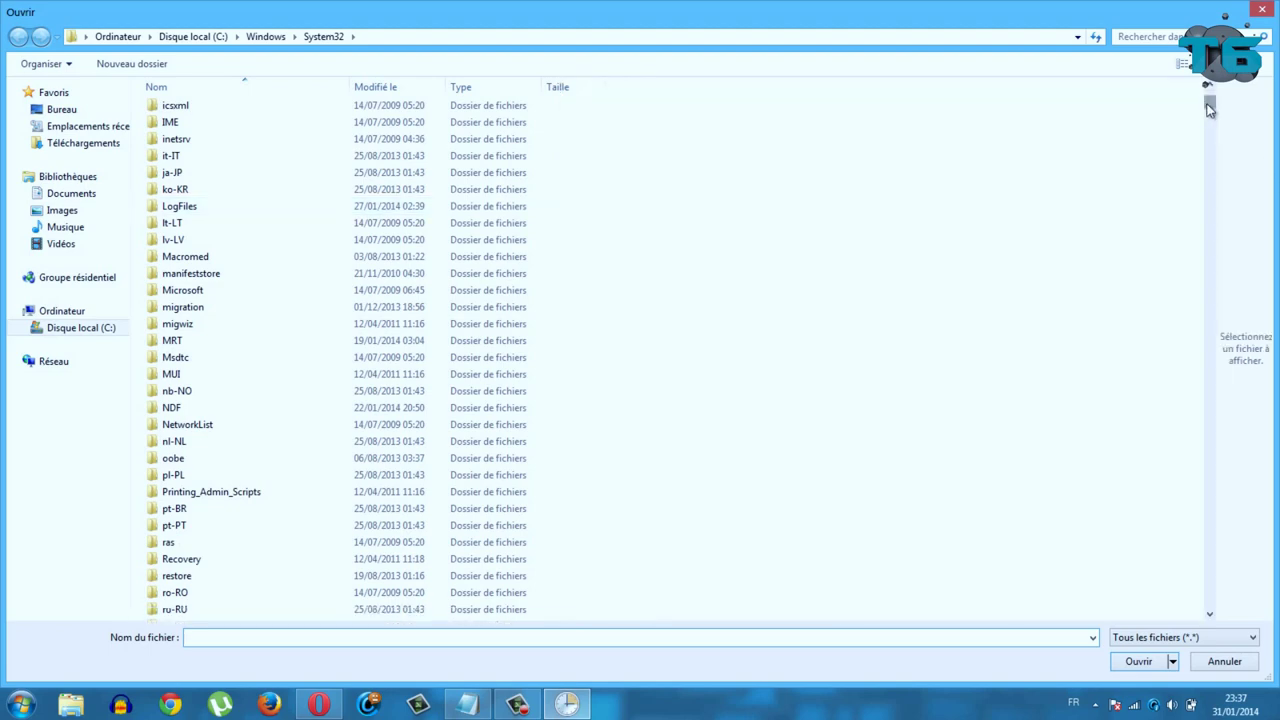
drag(1209, 112, 1209, 120)
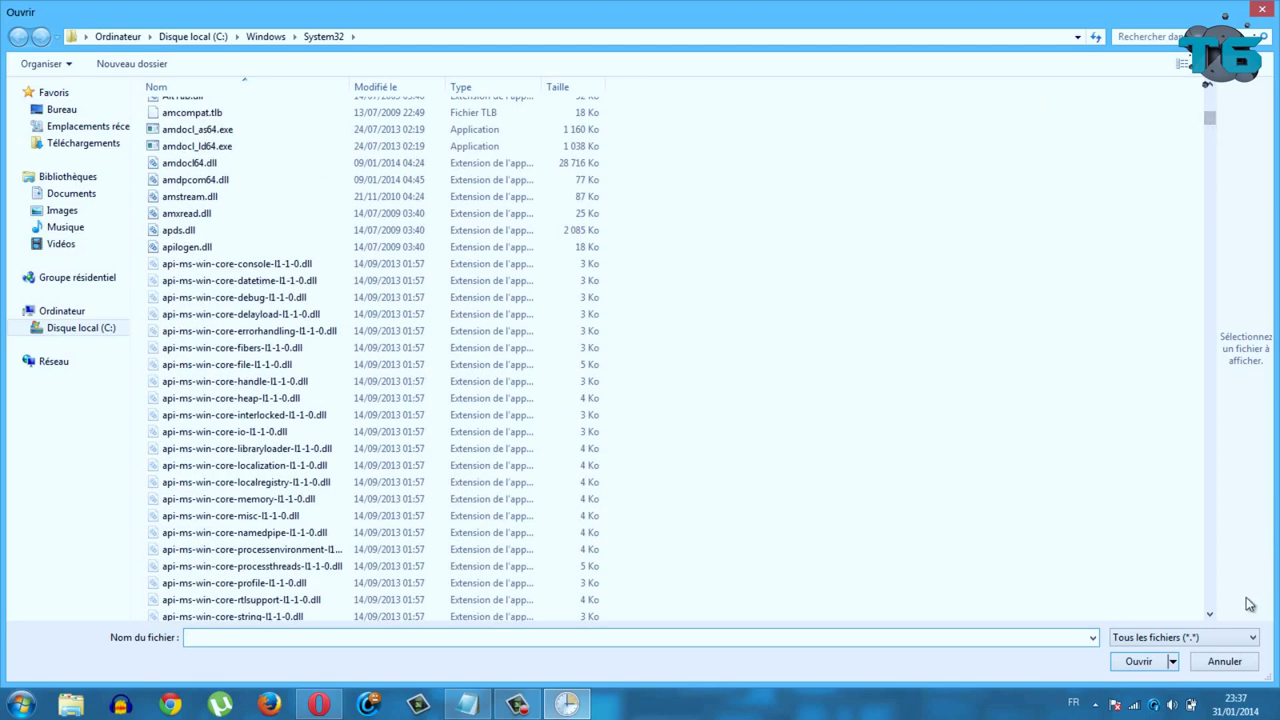
drag(1210, 617, 1210, 617)
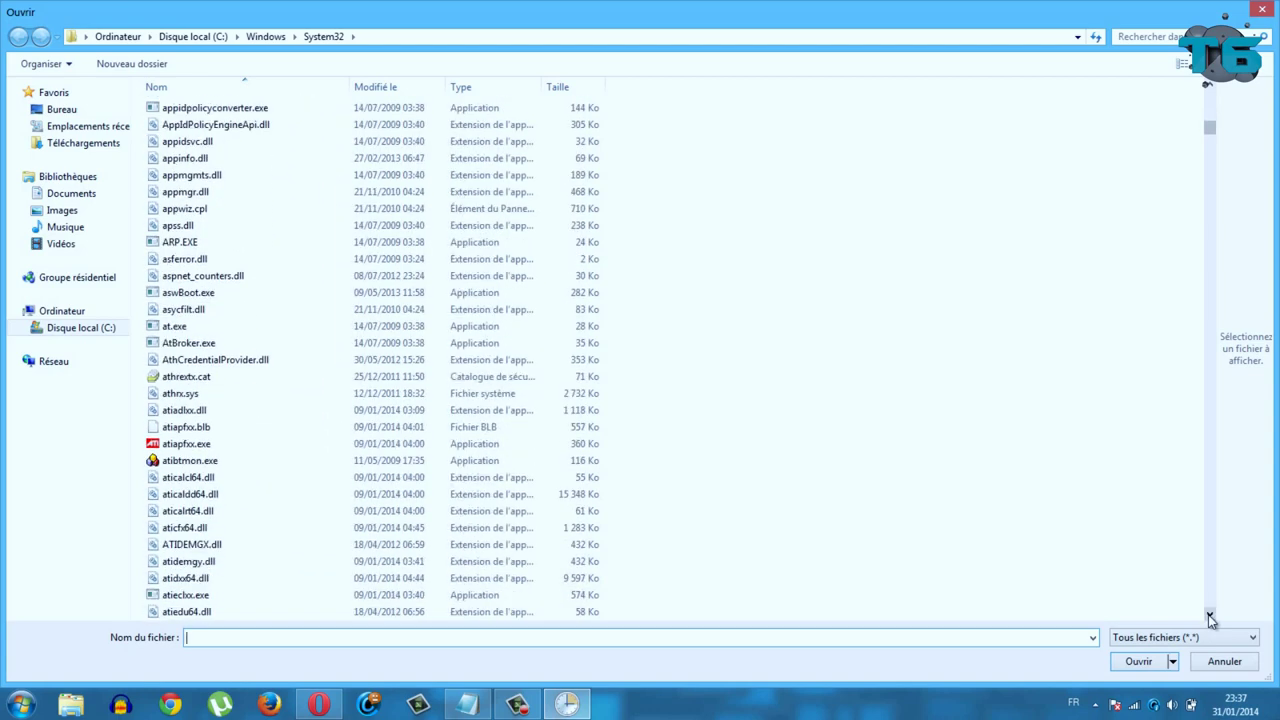
Search System32 for "clean" and choose cleanmgr.exe as the program to start.
key(ctrl+e)
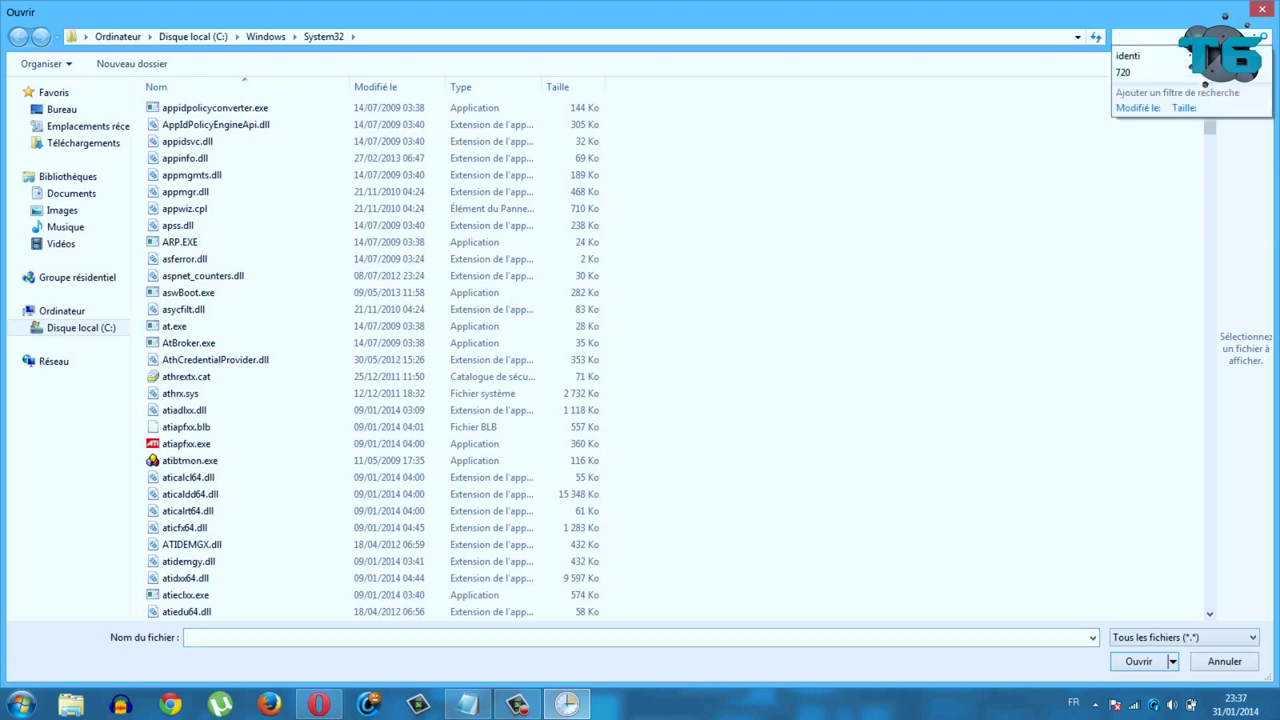
text(clean)
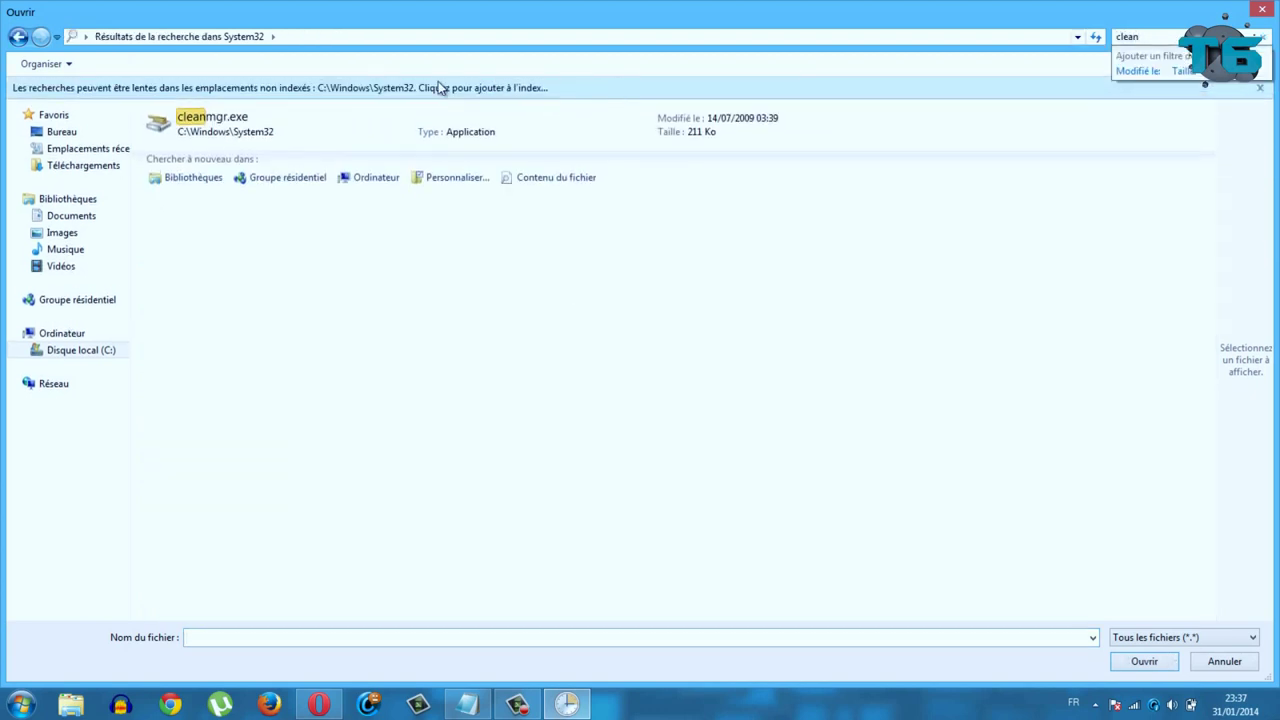
click(308, 140)
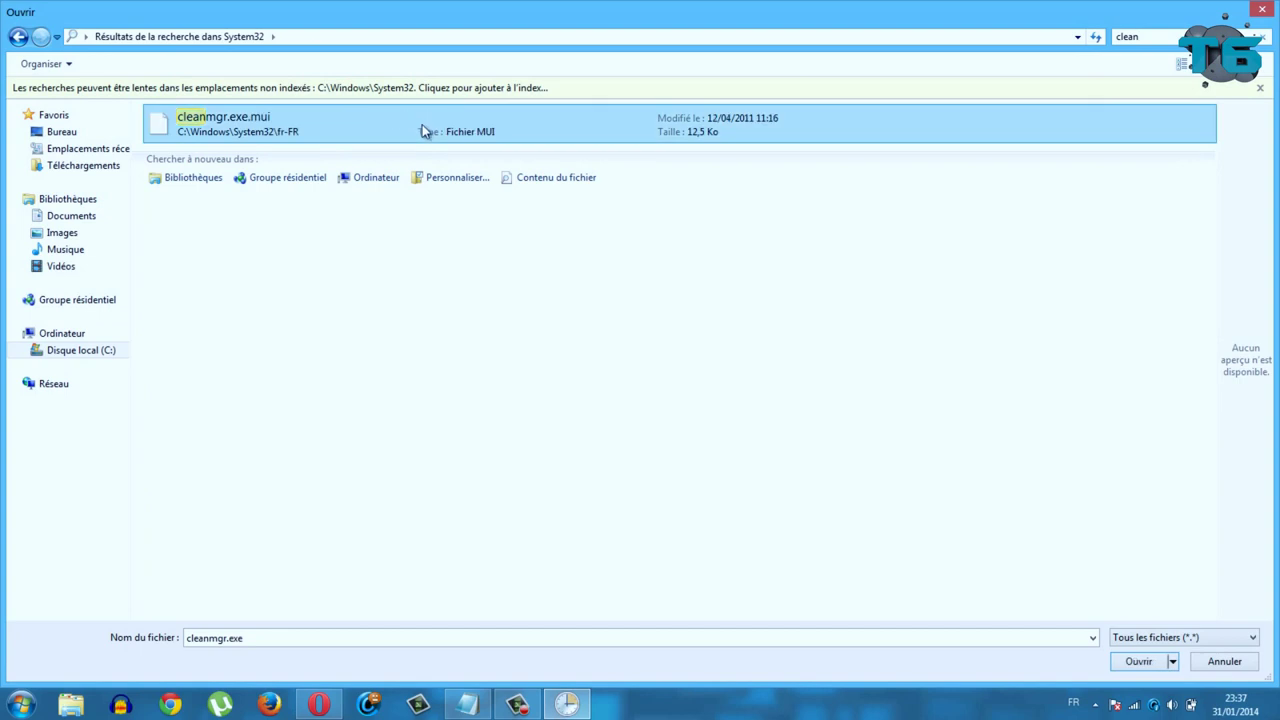
click(399, 150)
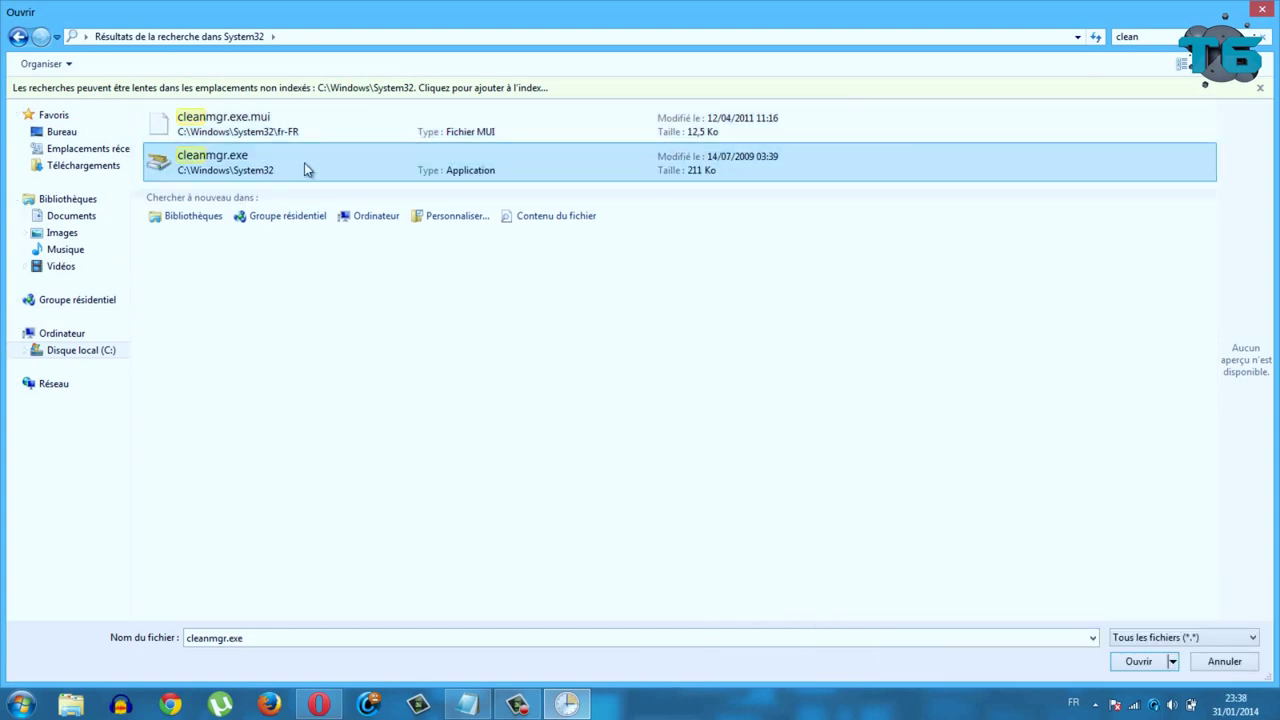
click(1136, 667)
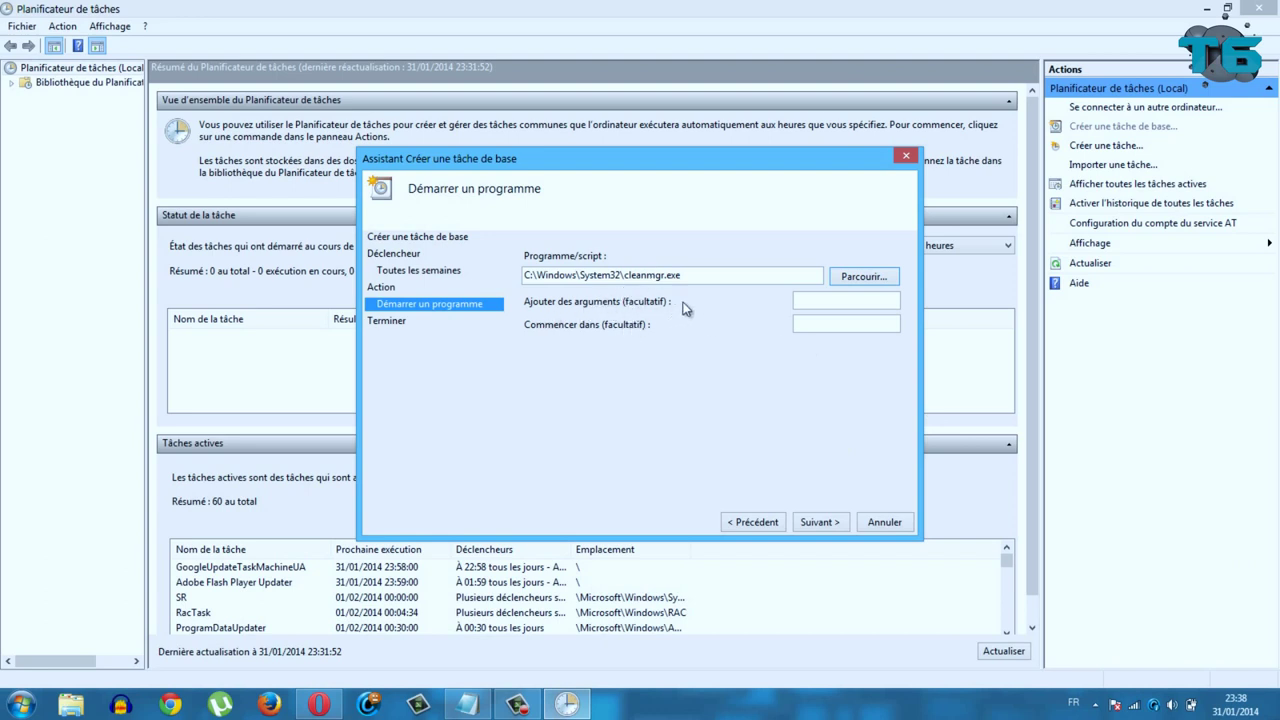
Add the argument "/sagerun:99" to the cleanmgr.exe program.
click(847, 302)
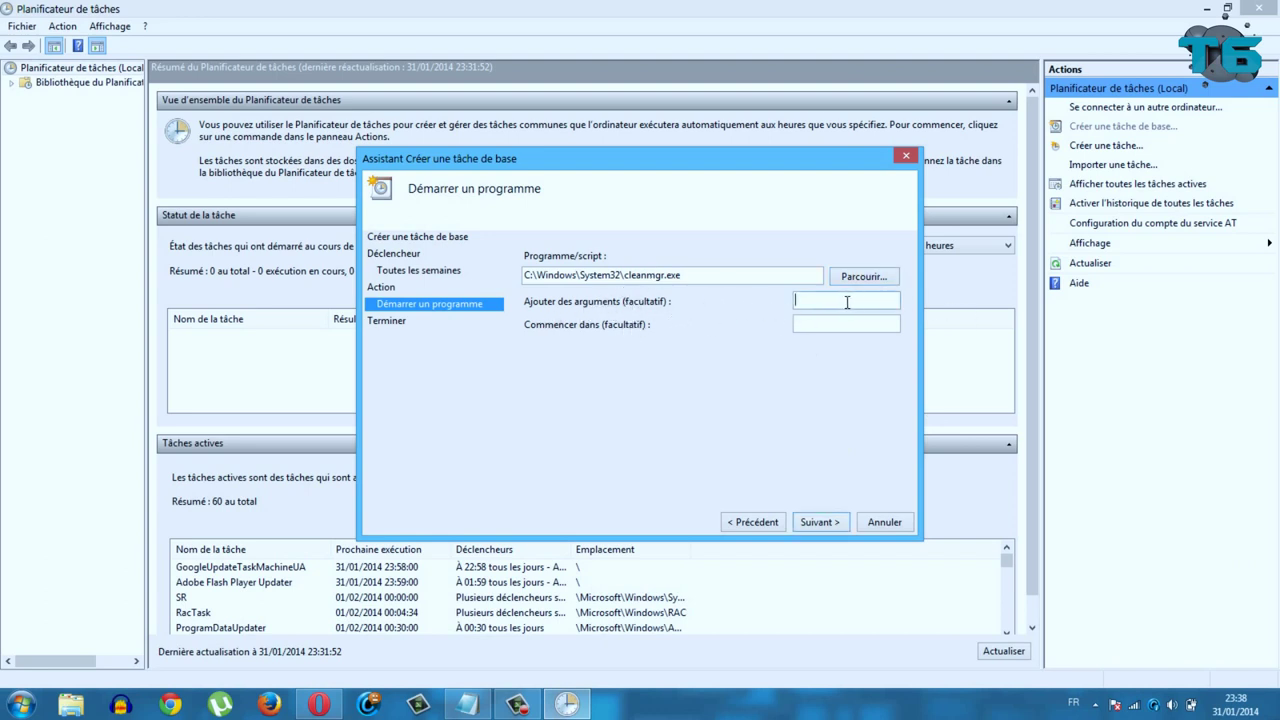
text(/sagerun:99)
double_click(866, 299)
click(861, 304)
Review the action and weekly schedule pages of the wizard, and finish creating the "Nettoyage corbeille" task.
click(764, 526)
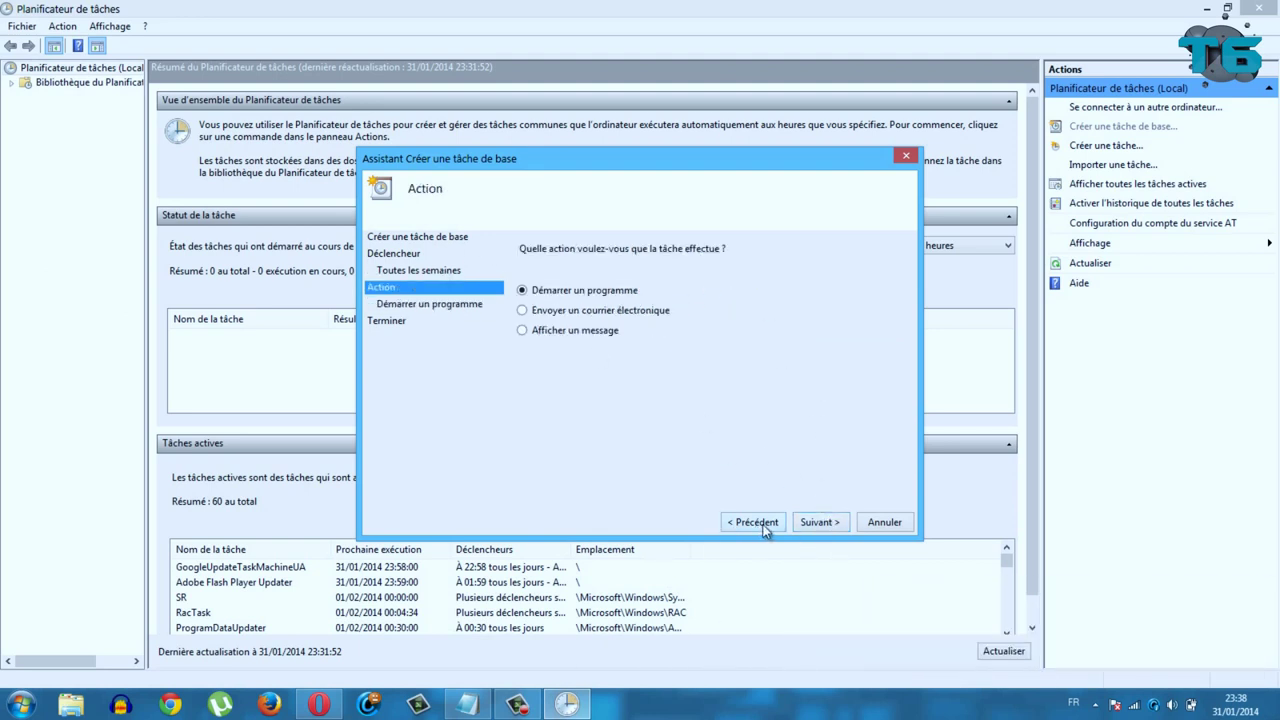
click(752, 524)
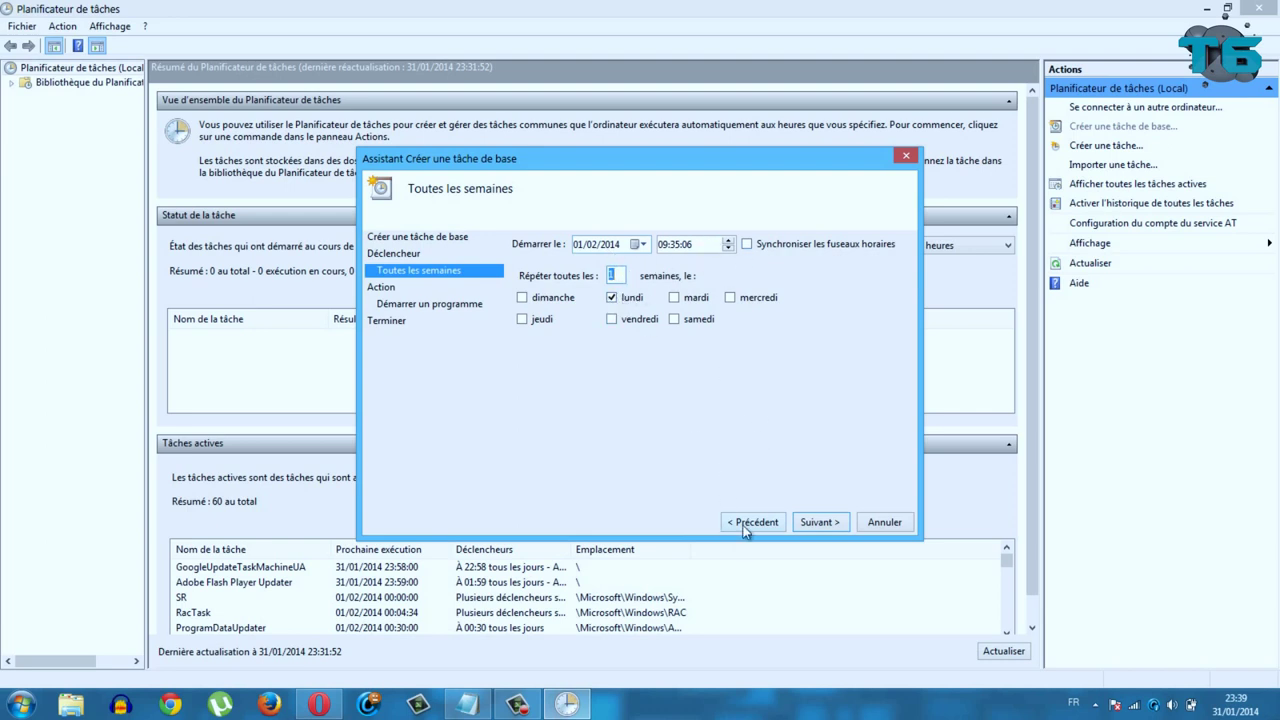
click(842, 524)
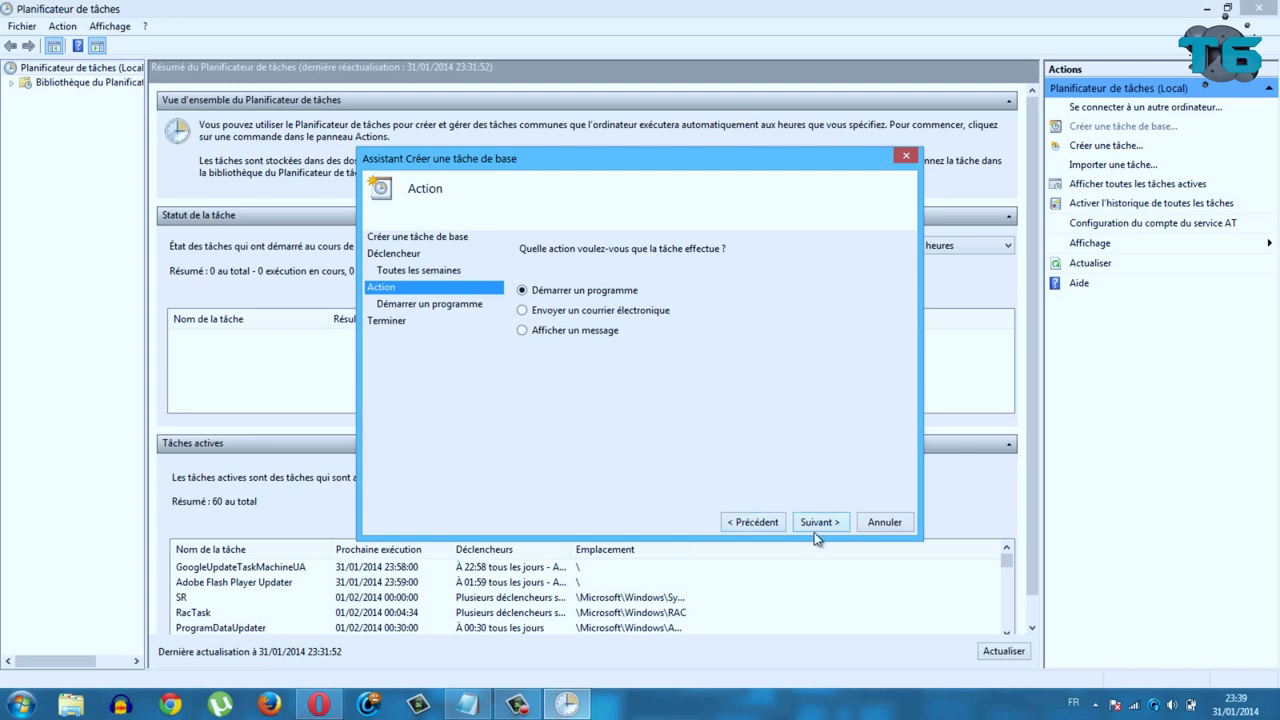
click(814, 531)
click(816, 524)
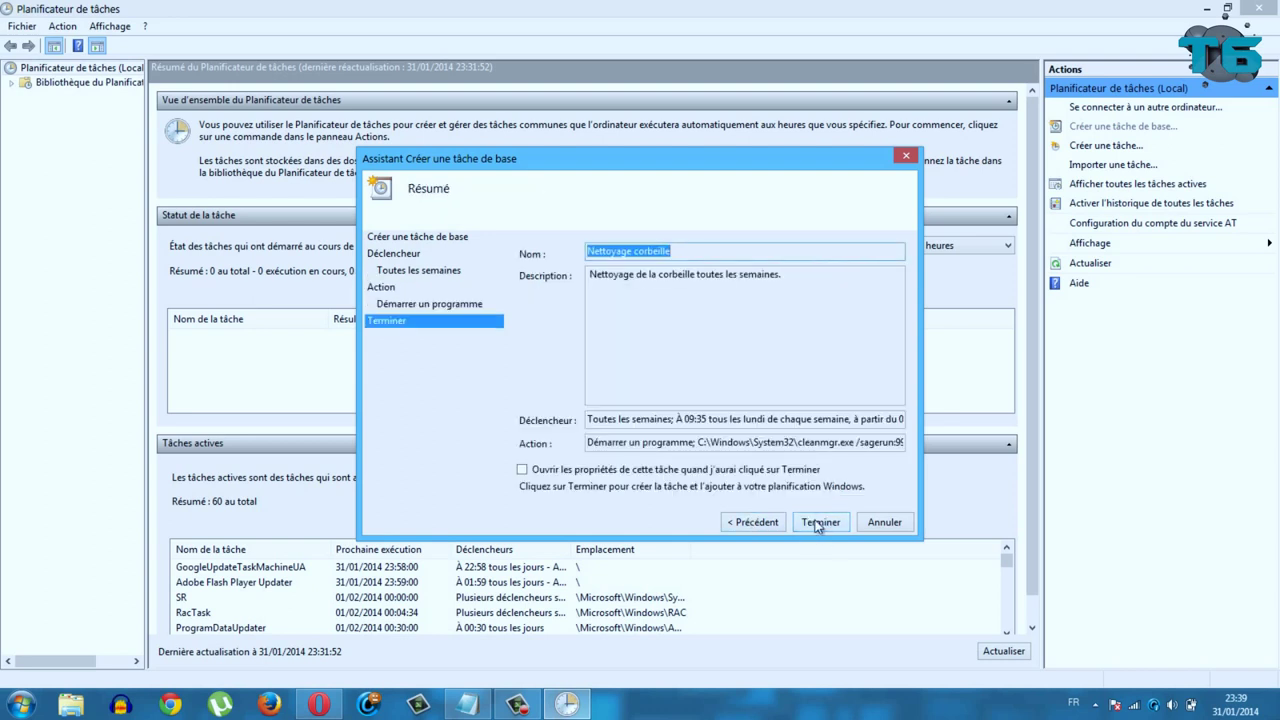
click(818, 523)
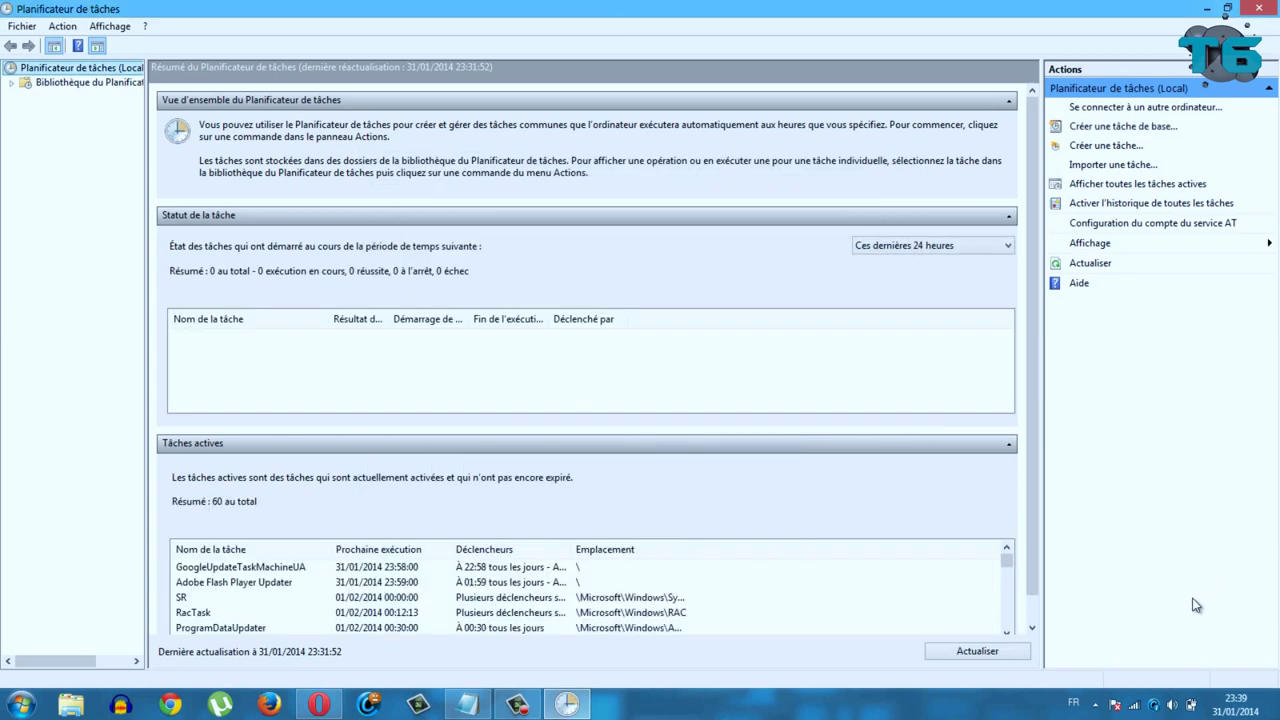
Close the task scheduler and the rine.txt note, saving the note's changes.
click(1268, 10)
click(1204, 8)
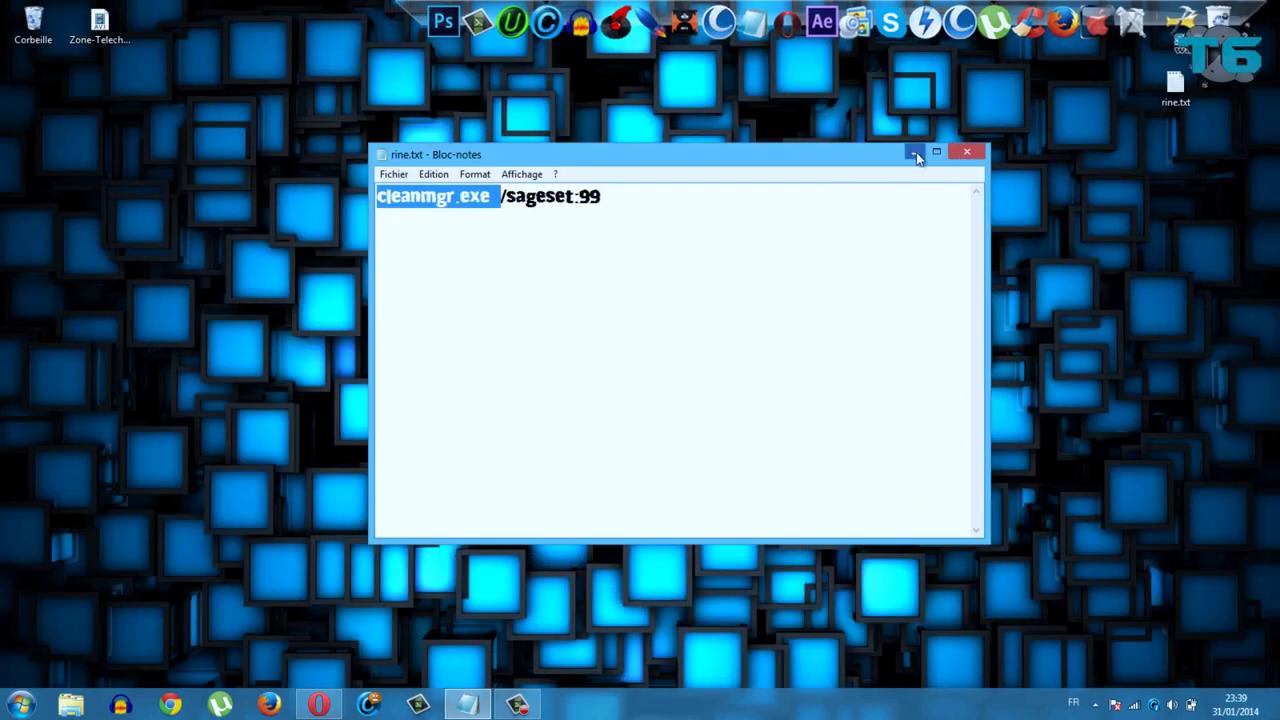
click(966, 152)
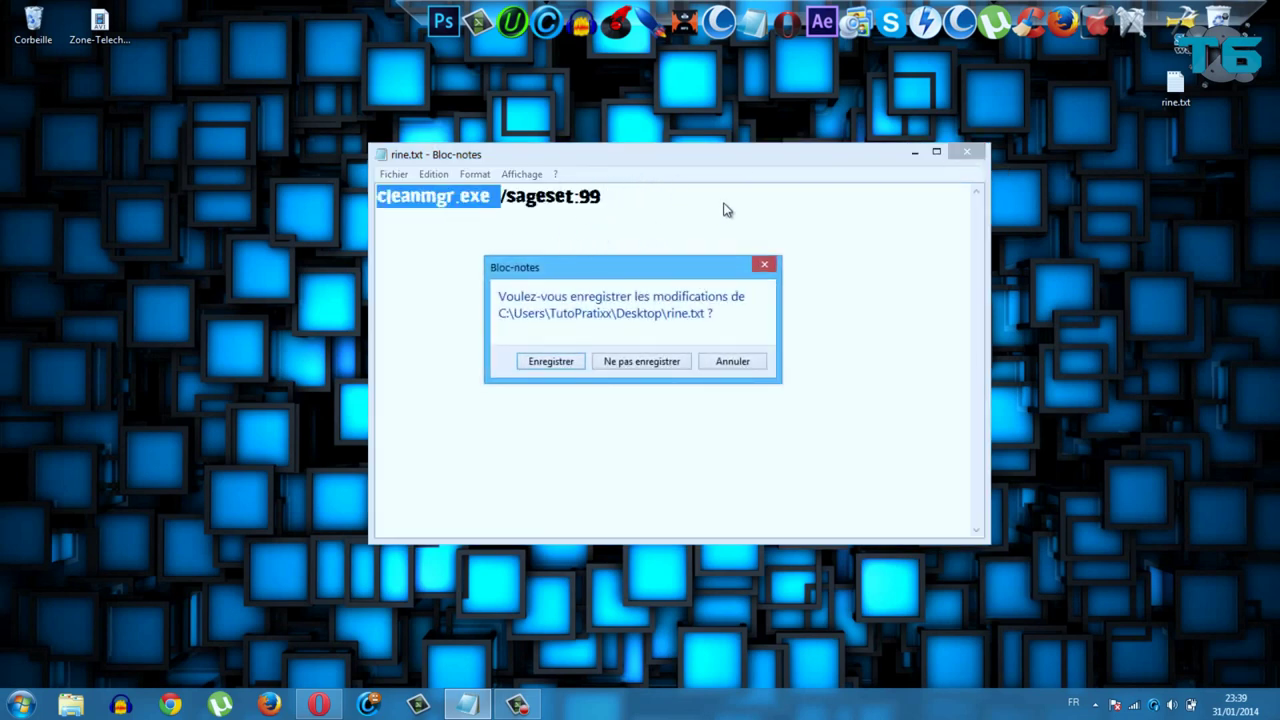
click(551, 362)
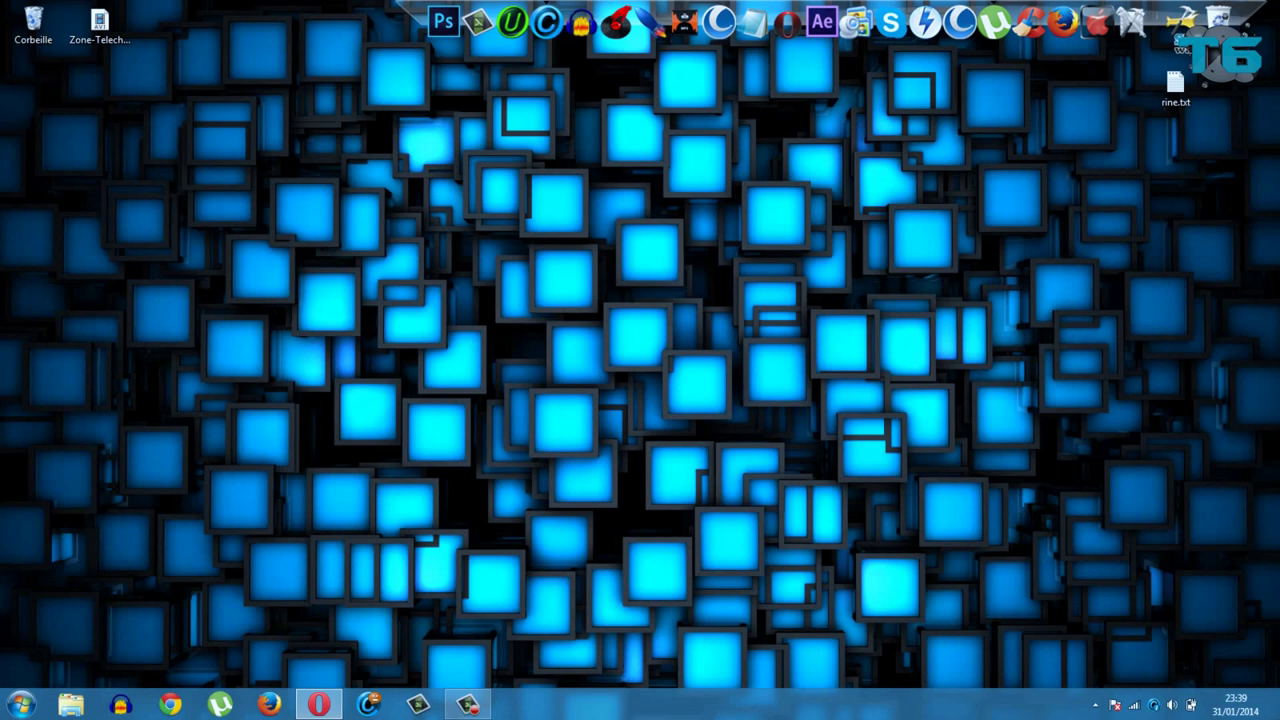
Search for "syst", examine the general information on the Système page, and close it.
key(super)
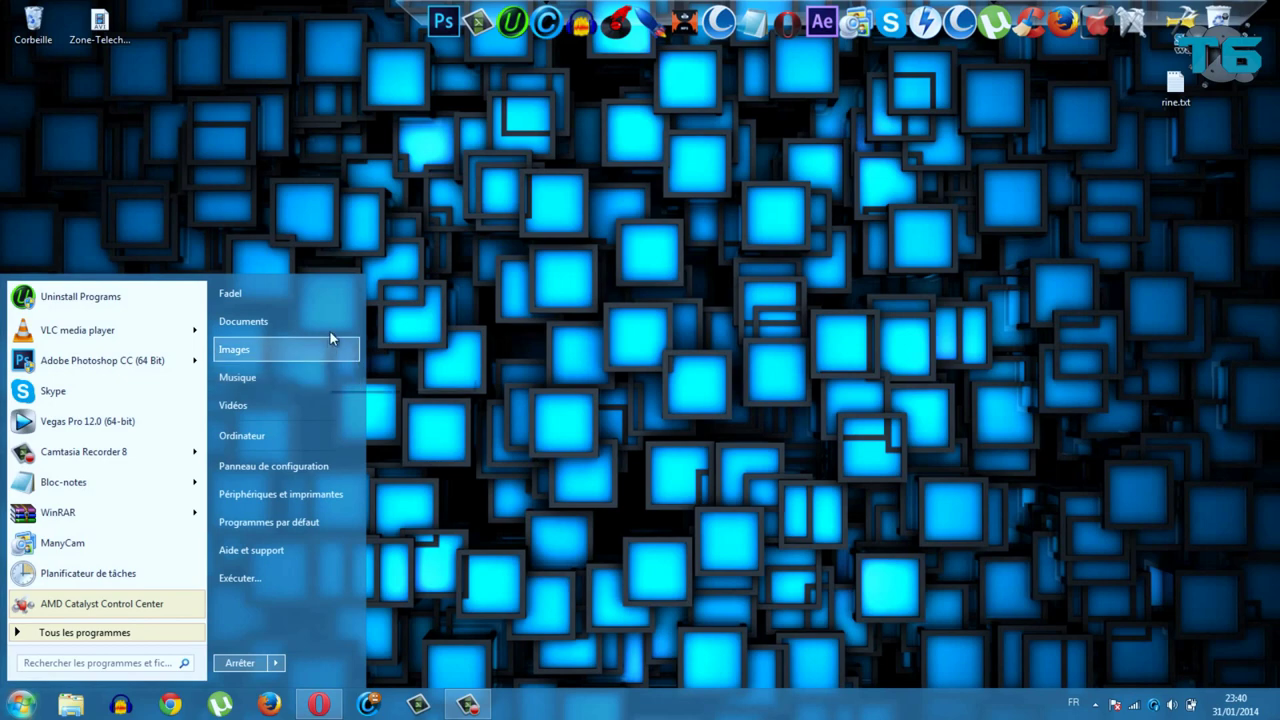
click(860, 231)
click(20, 705)
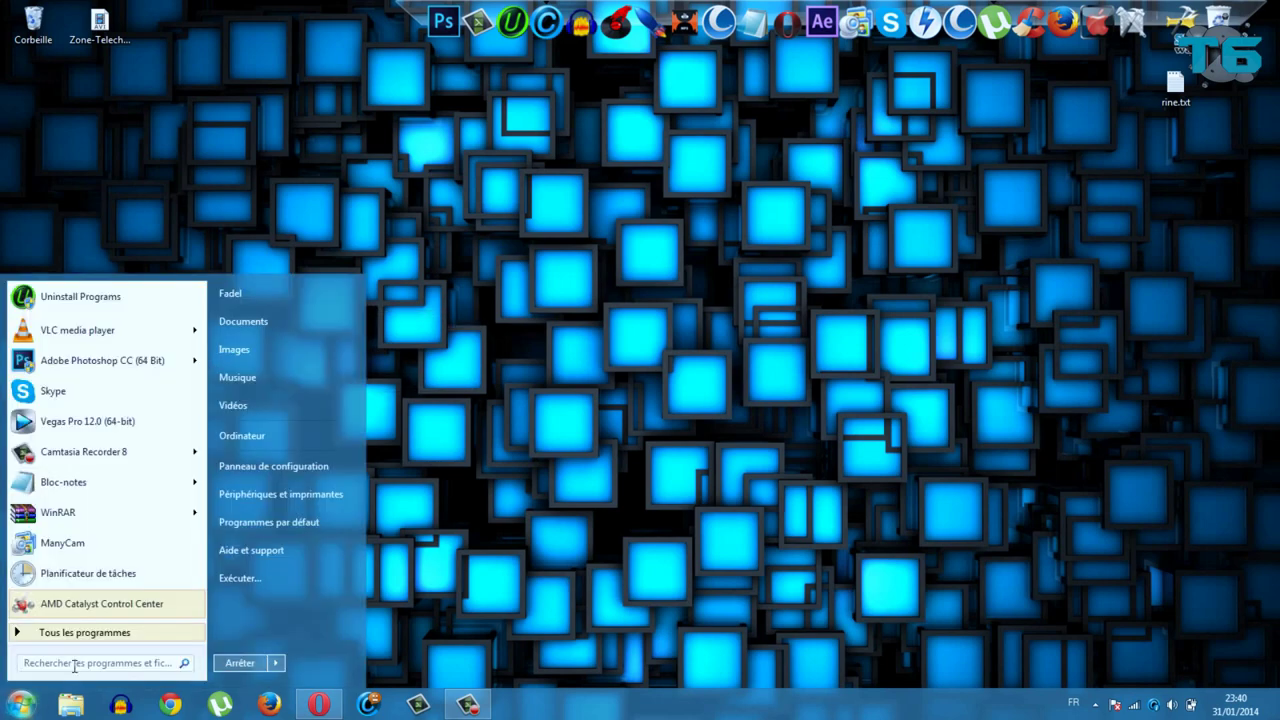
text(syst)
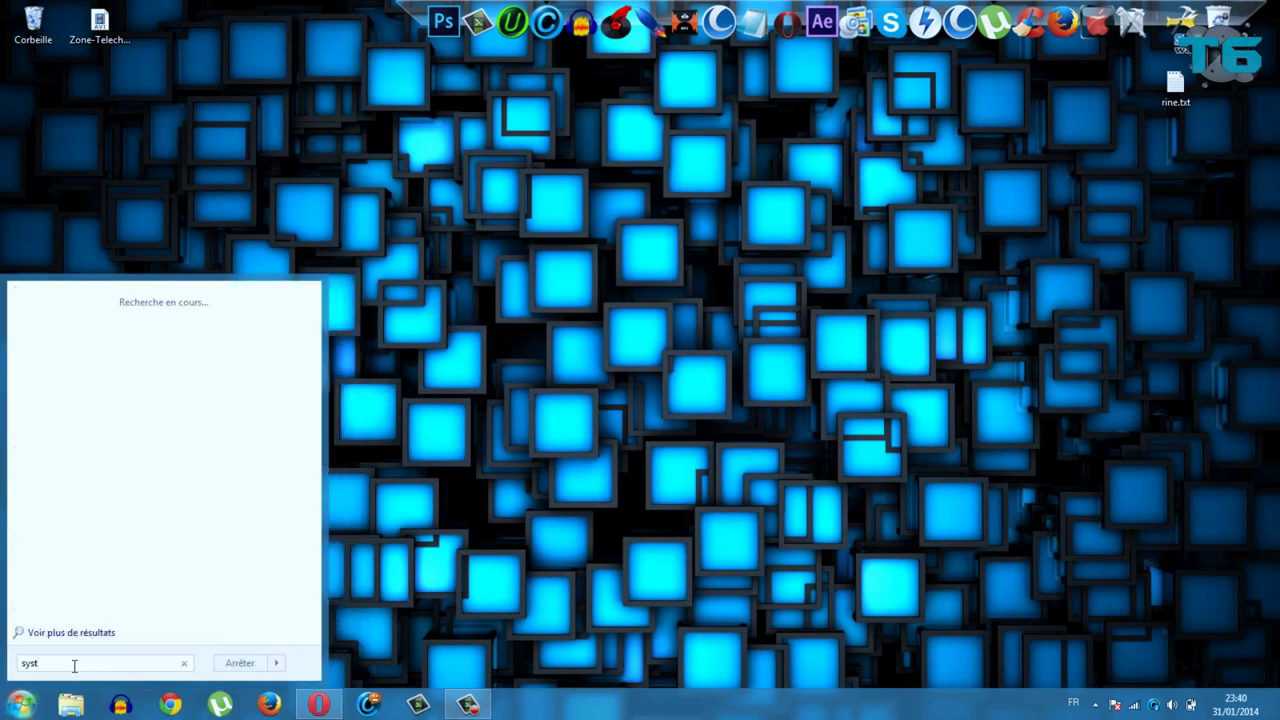
click(75, 398)
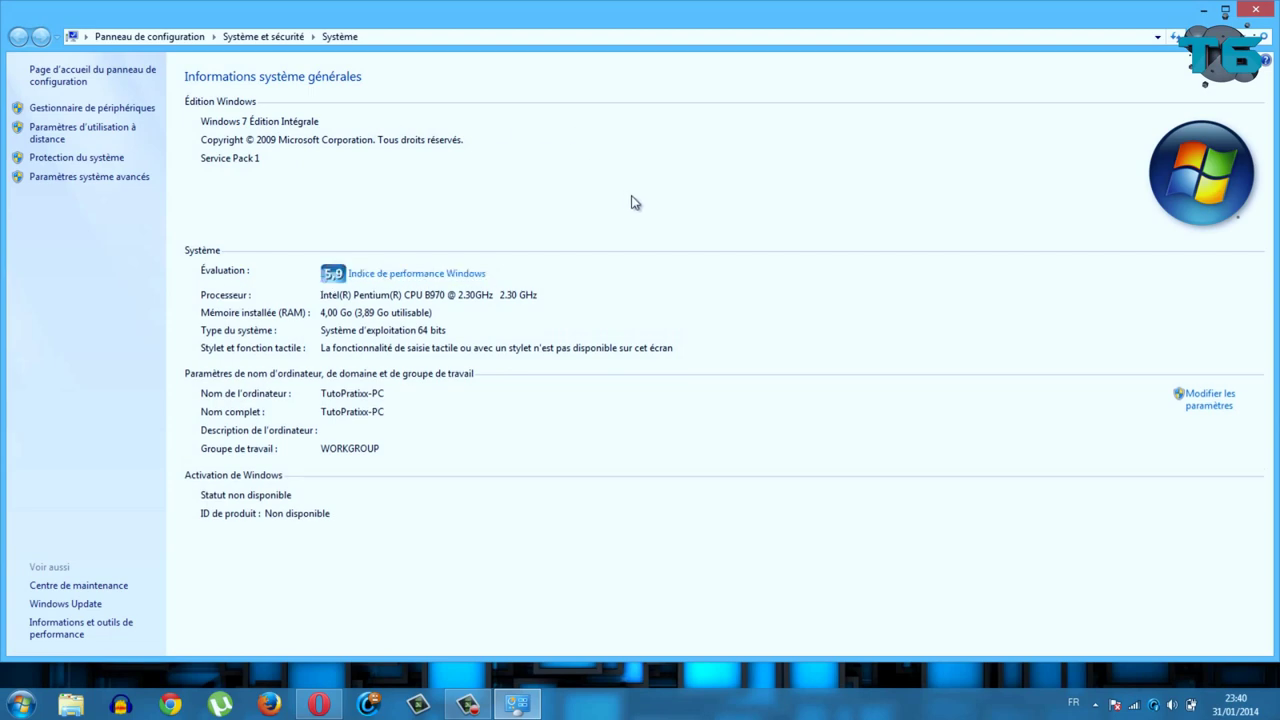
click(1264, 12)
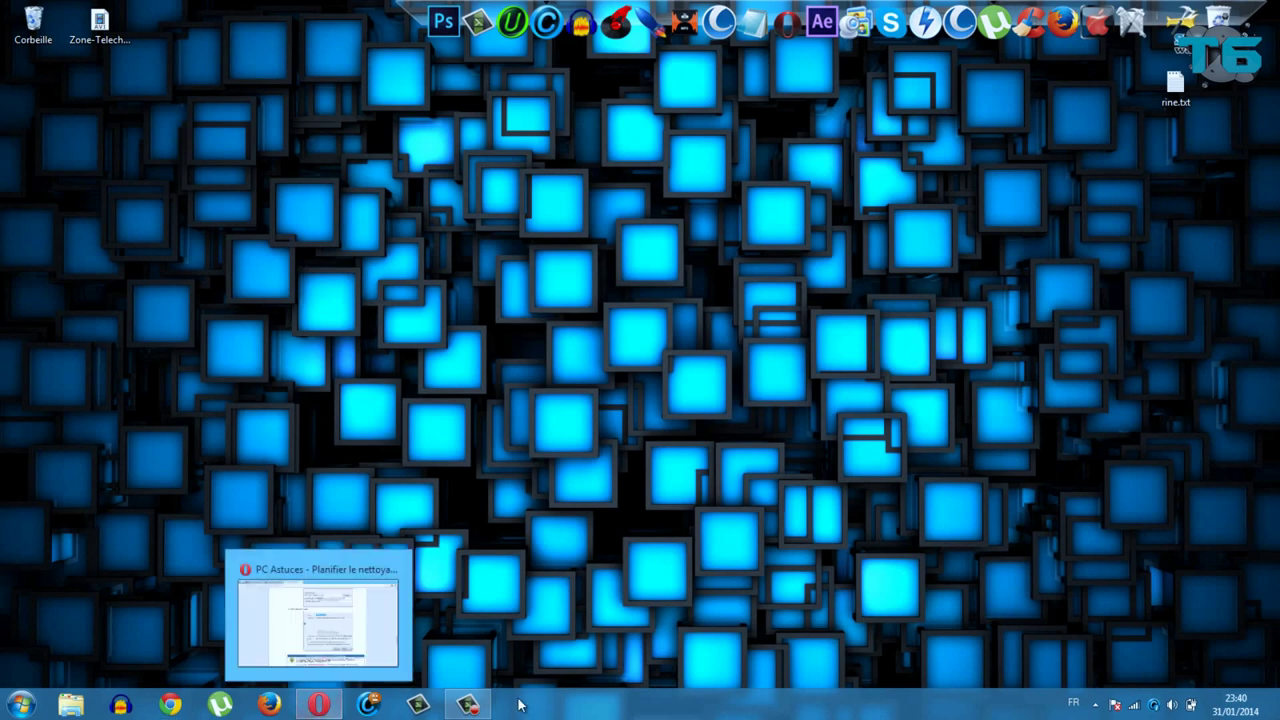
click(468, 705)
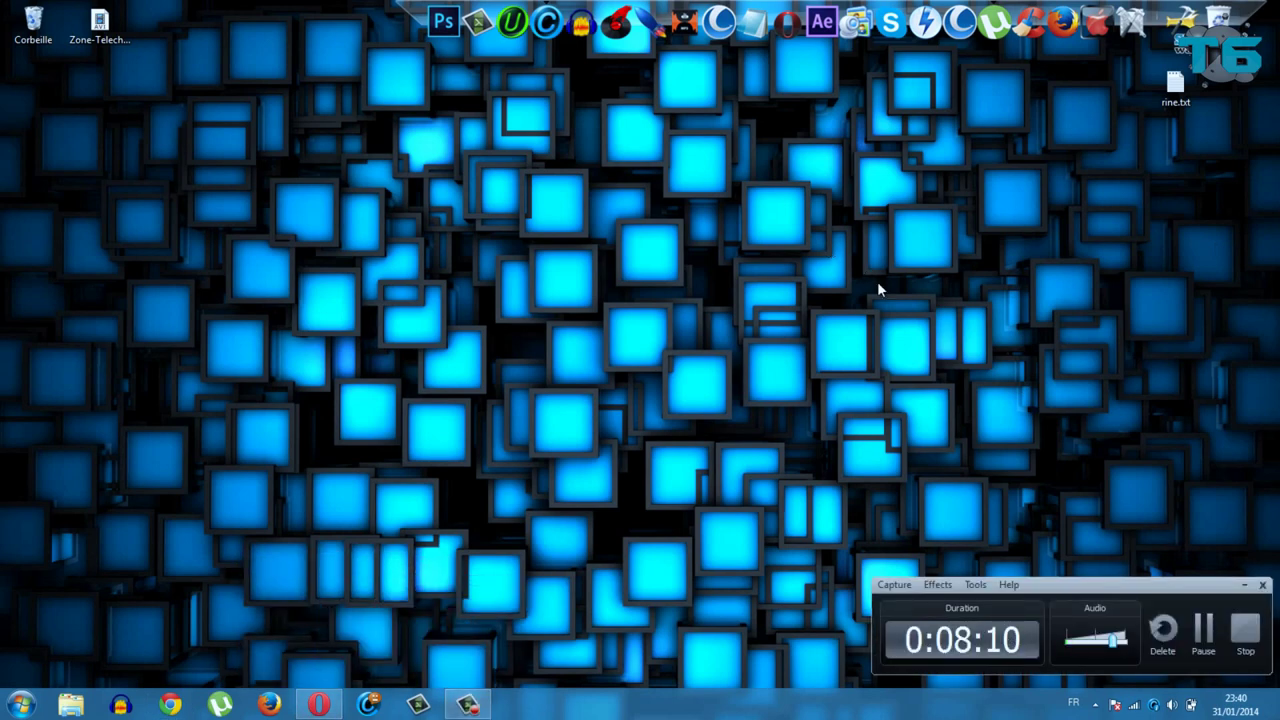